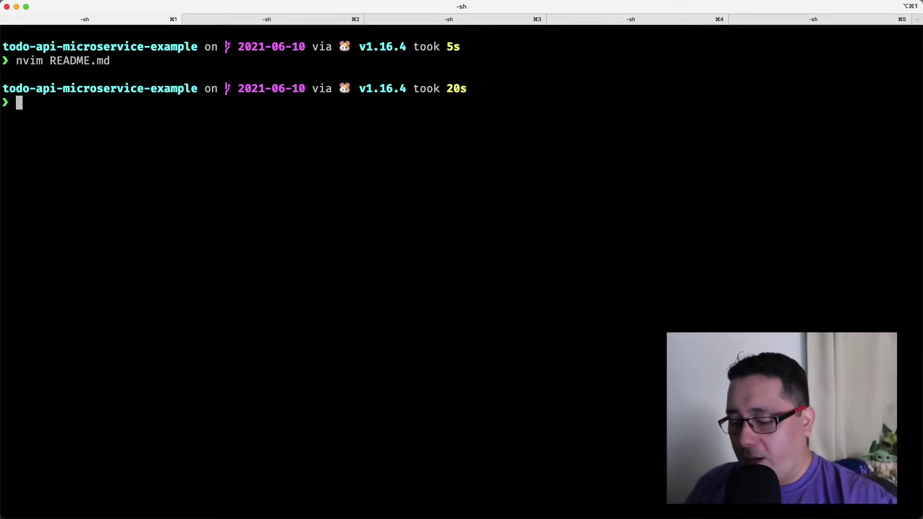
pyautogui.write('docker ps')
# List the running Docker containers with docker ps and open README.md in Neovim.
pyautogui.press('Return')
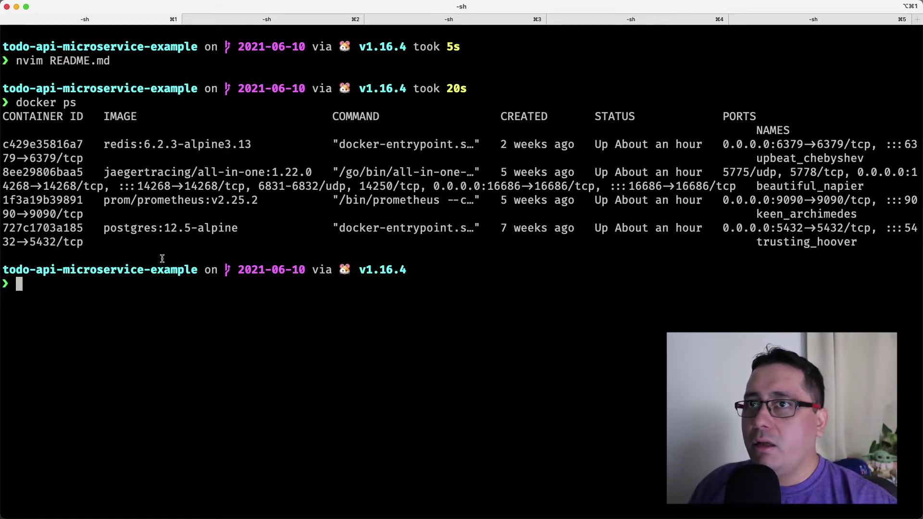
pyautogui.write('nvim REA')
pyautogui.press('Tab')
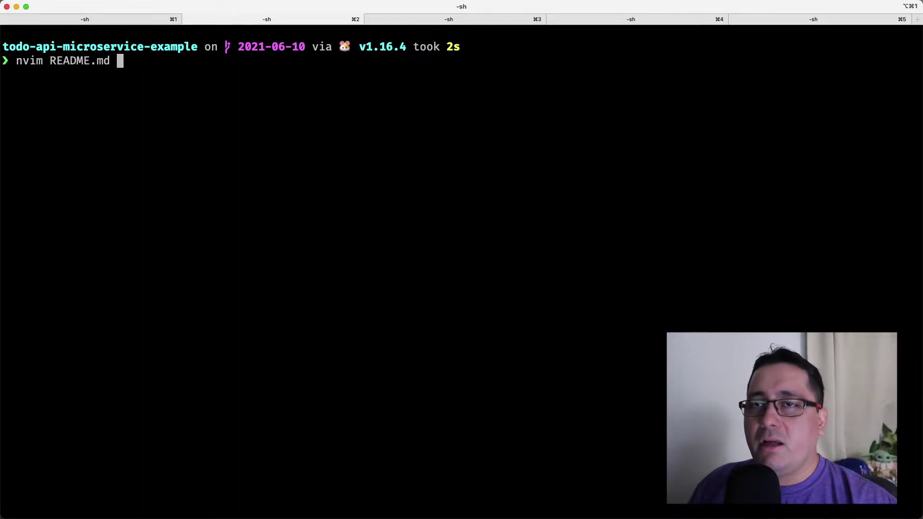
pyautogui.press('Return')
# Open docs/SEARCH_ENGINE.md in Neovim using CtrlP and the docs folder listing.
pyautogui.hotkey('ctrl', 'p')
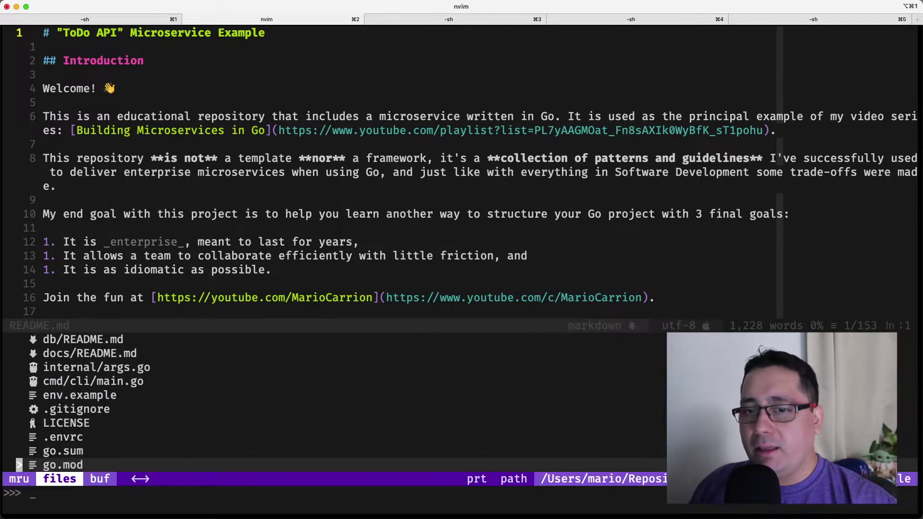
pyautogui.write('docker')
pyautogui.press('Up')
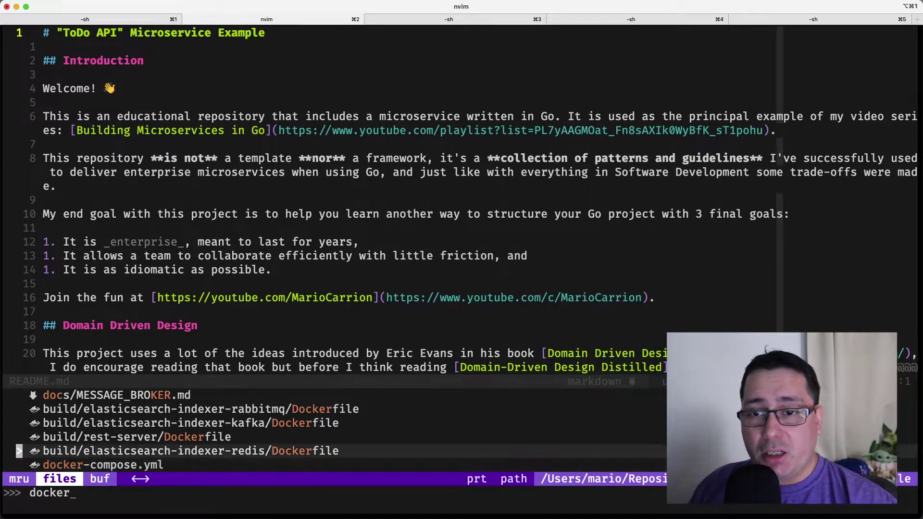
pyautogui.press('Up')
pyautogui.press('Up')
pyautogui.press('Up')
pyautogui.press('Up')
pyautogui.hotkey('ctrl', 't')
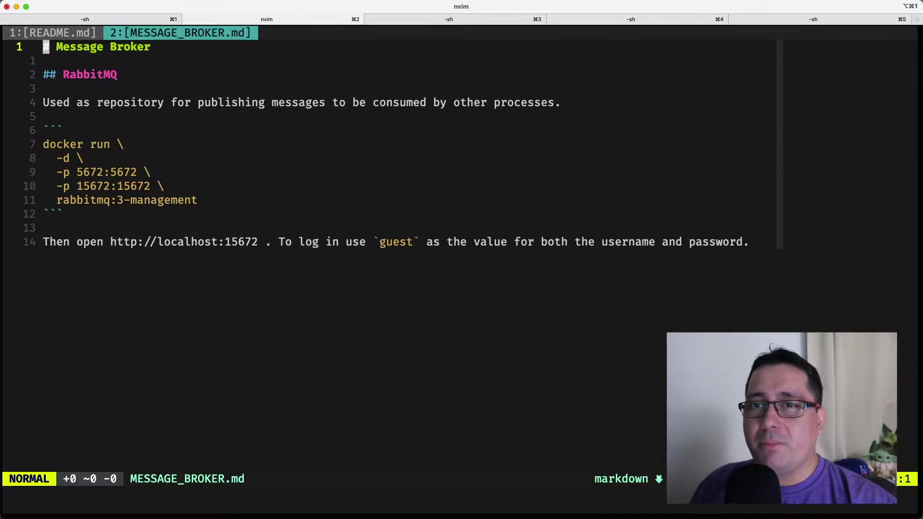
pyautogui.press('-')
pyautogui.press('G')
pyautogui.press('k')
pyautogui.press('k')
pyautogui.press('Return')
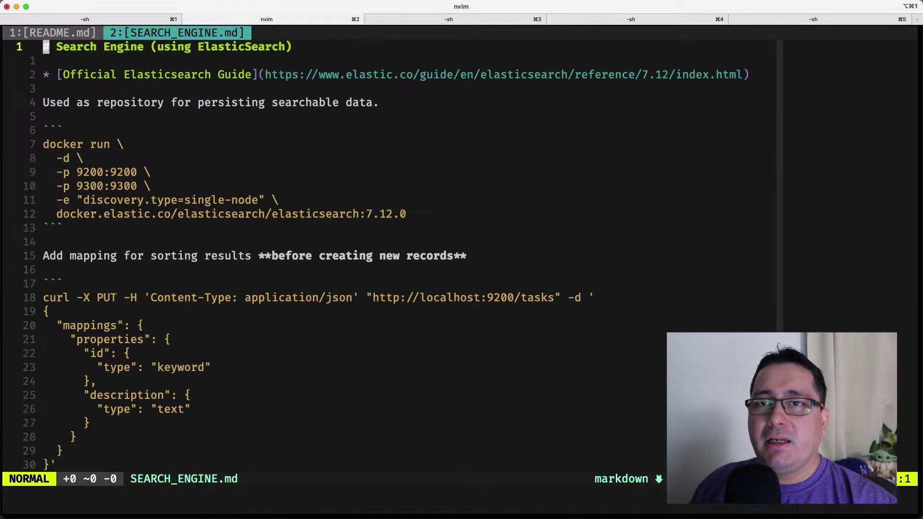
pyautogui.press('j')
# Yank the six-line Elasticsearch docker run block from SEARCH_ENGINE.md.
pyautogui.press('6')
pyautogui.press('j')
pyautogui.press('V')
pyautogui.press('j')
pyautogui.press('j')
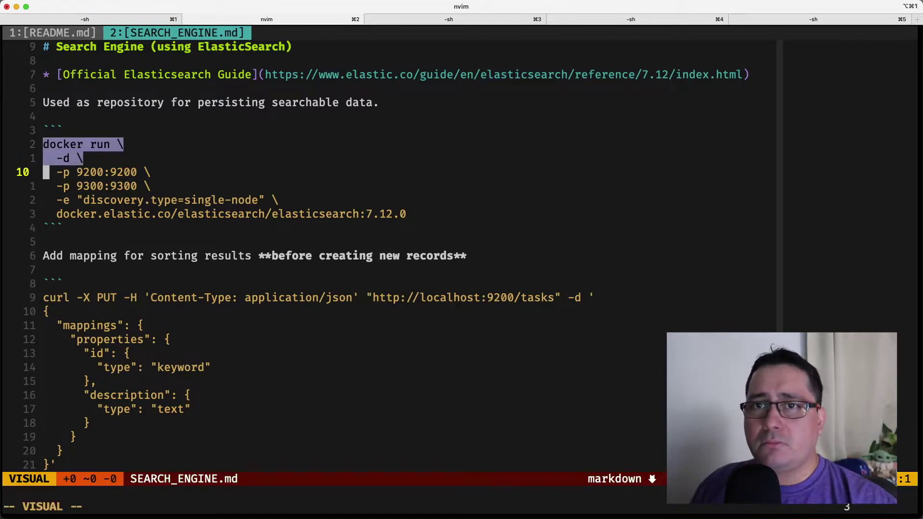
pyautogui.press('j')
pyautogui.press('j')
pyautogui.press('j')
pyautogui.press('y')
pyautogui.press('super+1')
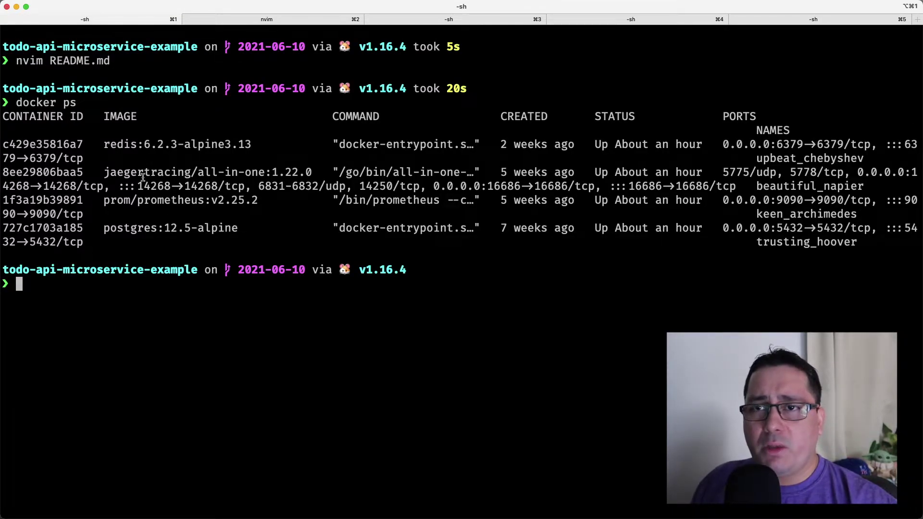
pyautogui.press('super+2')
pyautogui.press('Escape')
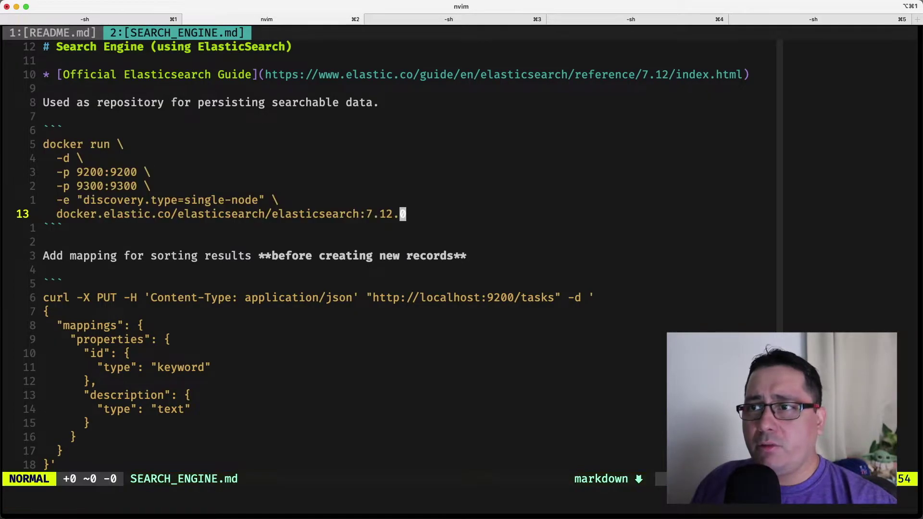
pyautogui.press('V')
pyautogui.press('k')
pyautogui.press('k')
pyautogui.press('k')
pyautogui.press('k')
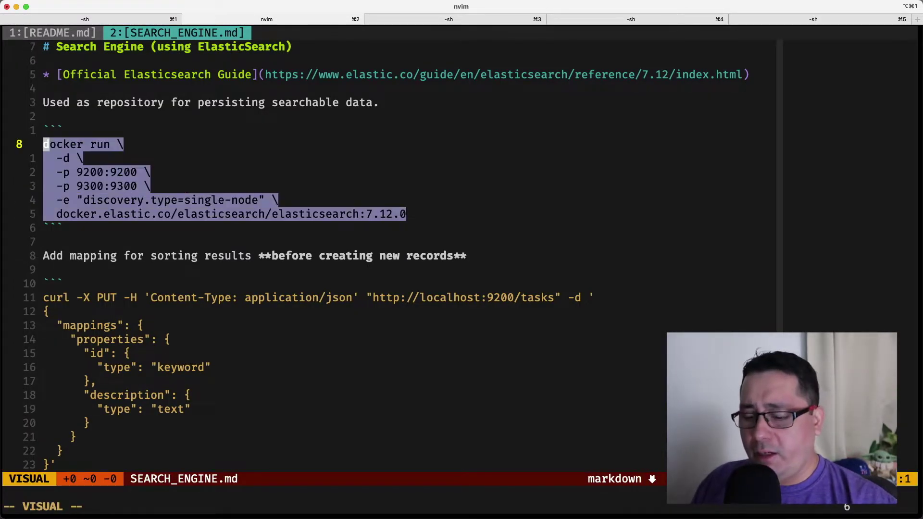
pyautogui.press('y')
# Paste the docker run command at a cleared shell prompt.
pyautogui.press('super+1')
pyautogui.hotkey('ctrl', 'l')
pyautogui.write('docker run \\   -d \\   -p 9200:9200 \\   -p 9300:9300 \\   -e "discovery.type=single-node" \\   docker.elastic.co/elasticsearch/elasticsearch:7.12.0')
# Run the docker command, follow the new container with docker logs -f, then return to SEARCH_ENGINE.md.
pyautogui.press('Return')
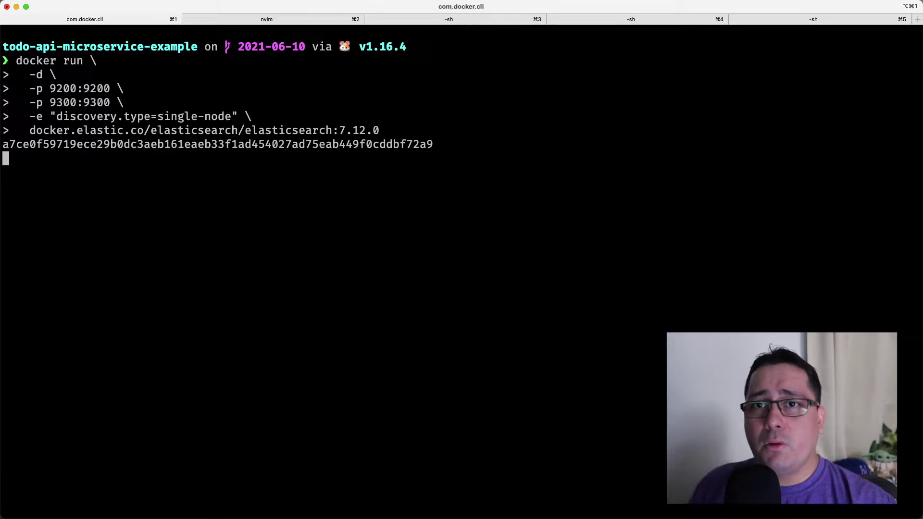
pyautogui.write('docekr')
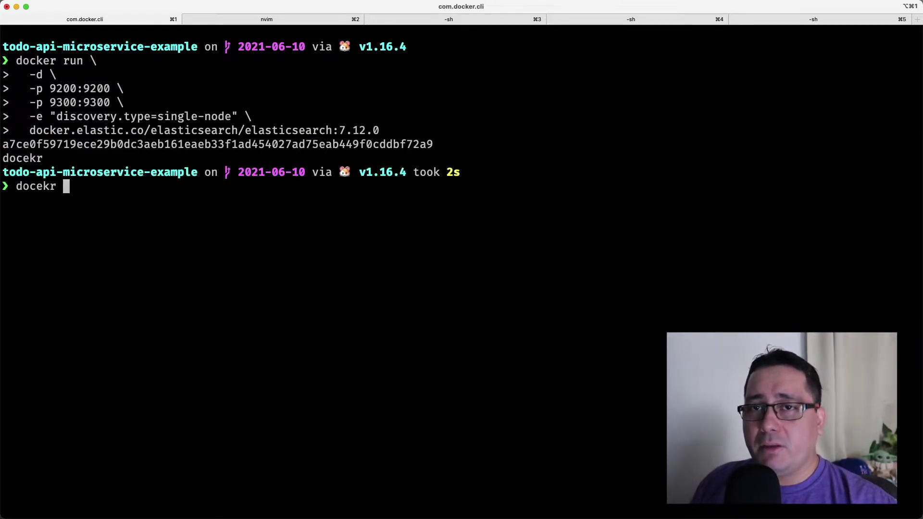
pyautogui.press('BackSpace')
pyautogui.press('BackSpace')
pyautogui.press('BackSpace')
pyautogui.write('ker log -s')
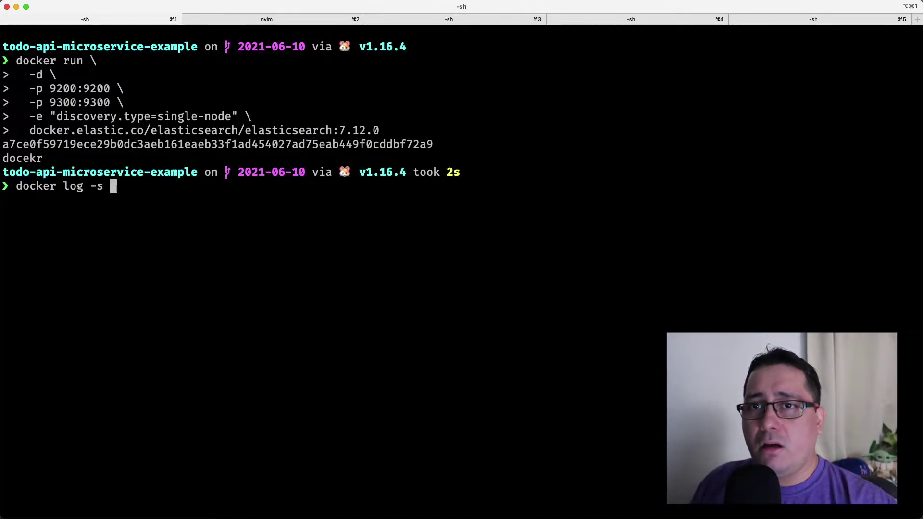
pyautogui.press('Left')
pyautogui.press('Left')
pyautogui.press('Left')
pyautogui.press('Left')
pyautogui.write('s')
pyautogui.hotkey('ctrl', 'e')
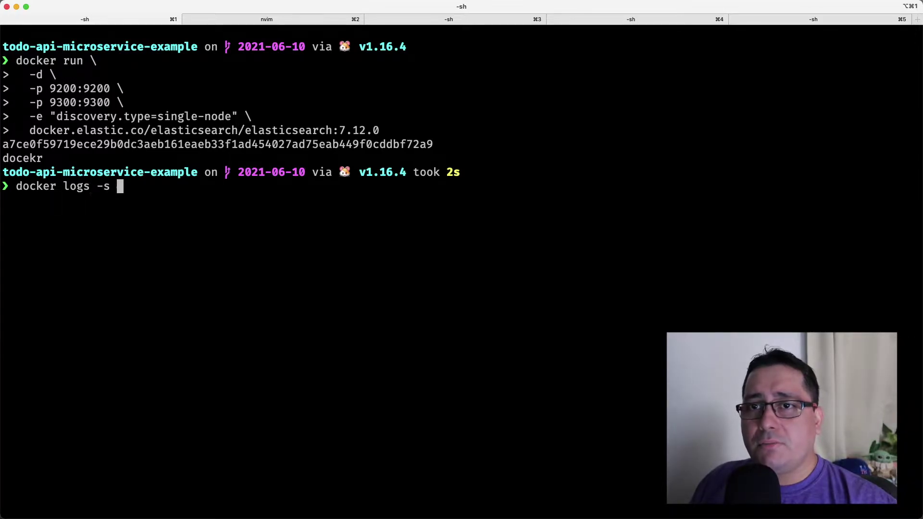
pyautogui.press('BackSpace')
pyautogui.press('BackSpace')
pyautogui.write('f')
pyautogui.press('super+v')
pyautogui.press('Return')
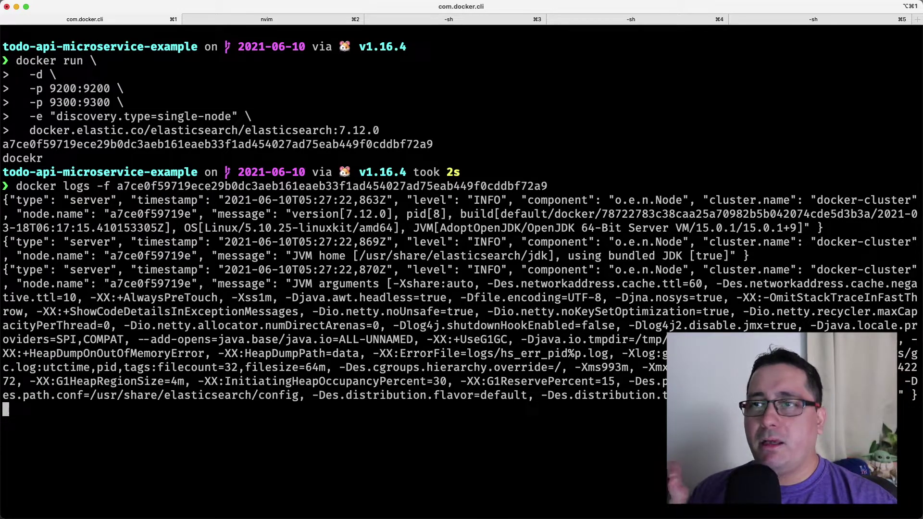
pyautogui.press('super+2')
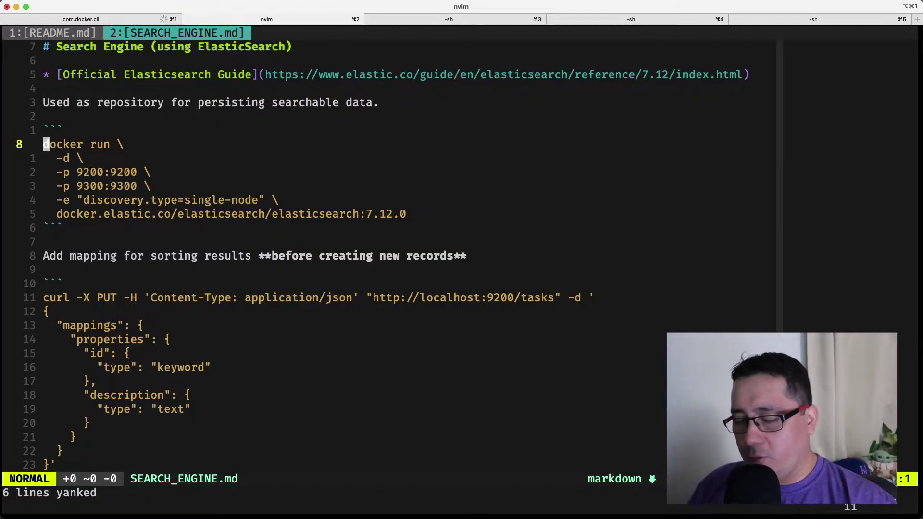
pyautogui.press('1')
pyautogui.press('1')
pyautogui.press('j')
pyautogui.press('1')
pyautogui.press('1')
pyautogui.press('j')
pyautogui.press('j')
pyautogui.press('v')
pyautogui.press('k')
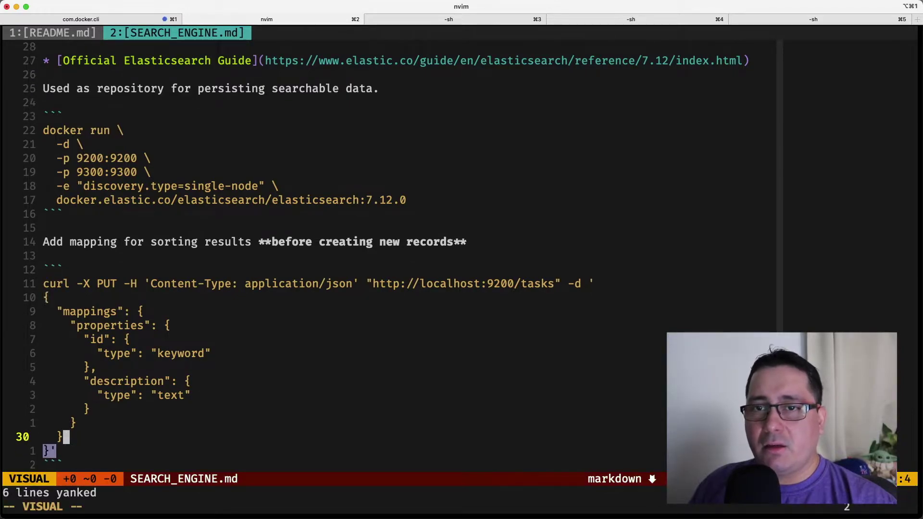
pyautogui.press('k')
pyautogui.press('k')
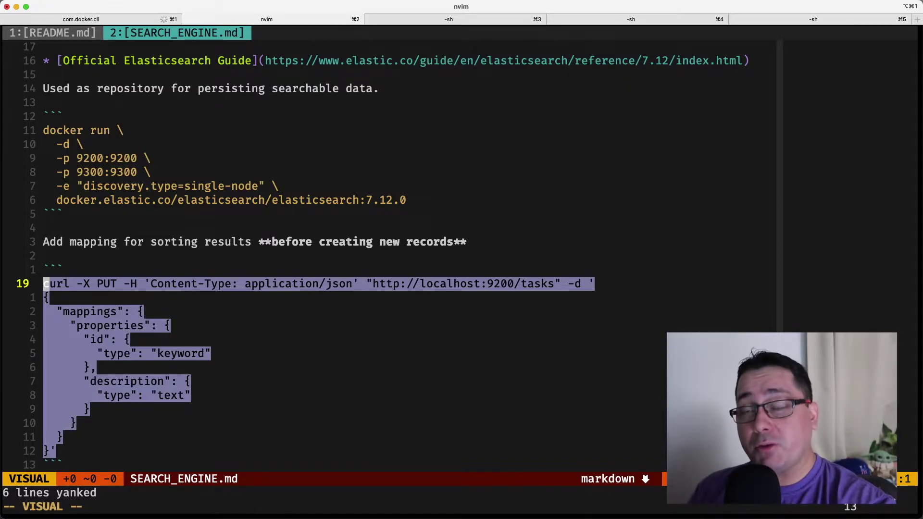
pyautogui.press('Escape')
pyautogui.press('j')
pyautogui.press('j')
pyautogui.press('j')
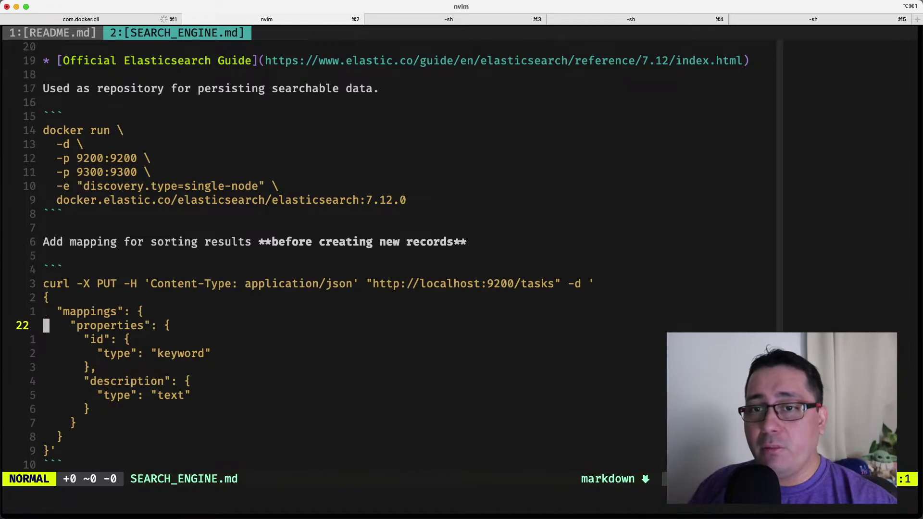
pyautogui.press('j')
pyautogui.press('j')
pyautogui.press('j')
pyautogui.press('$')
pyautogui.press('v')
pyautogui.press('k')
pyautogui.press('k')
pyautogui.press('0')
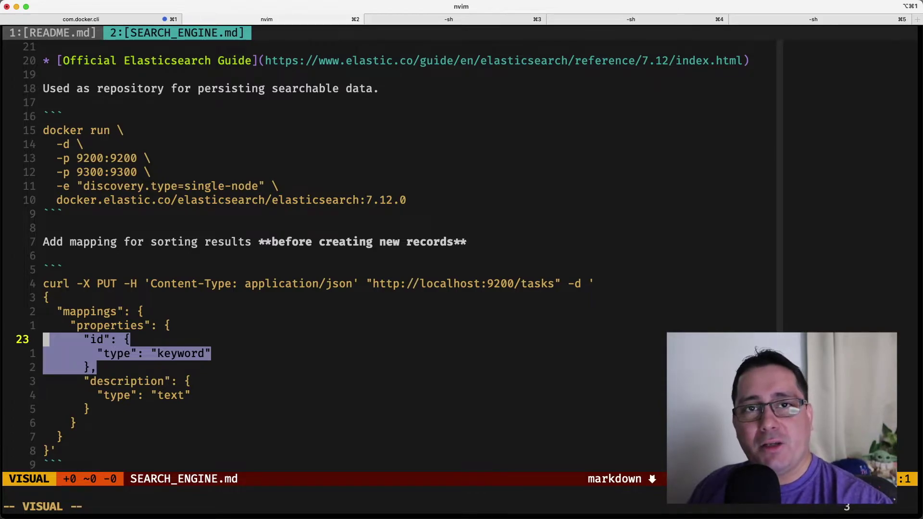
pyautogui.press('j')
pyautogui.press('j')
pyautogui.press('Escape')
pyautogui.press('j')
pyautogui.press('j')
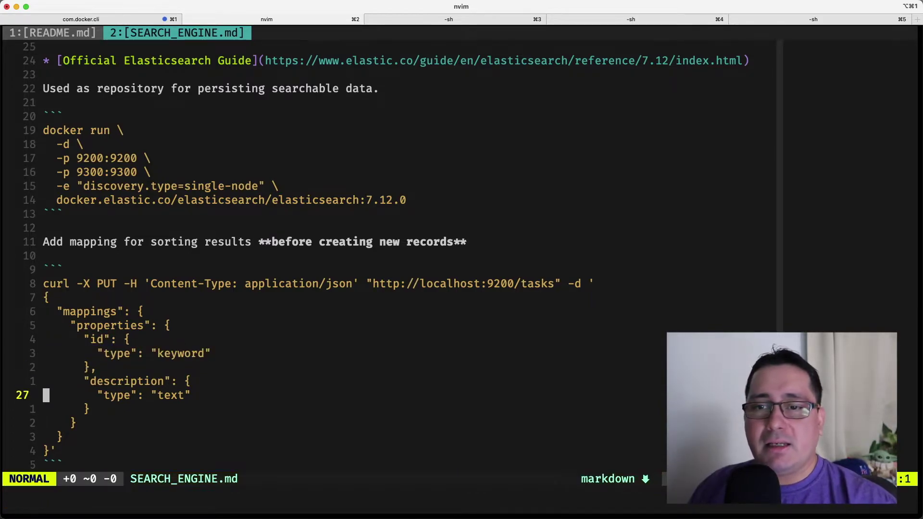
pyautogui.press('$')
pyautogui.press('k')
pyautogui.press('b')
pyautogui.press('^')
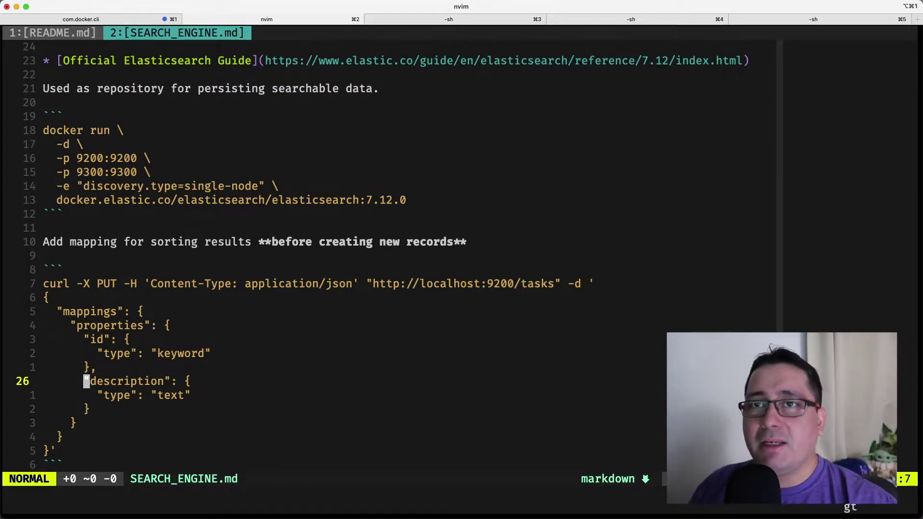
pyautogui.press('g')
pyautogui.hotkey('shift', 't')
pyautogui.press('t')
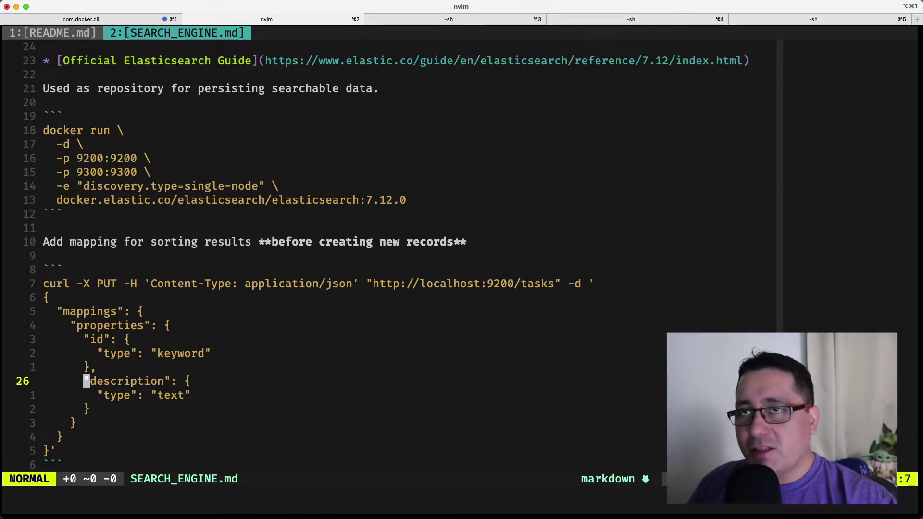
# Check the latest Elasticsearch license log entry and stop following the container logs.
pyautogui.press('super+1')
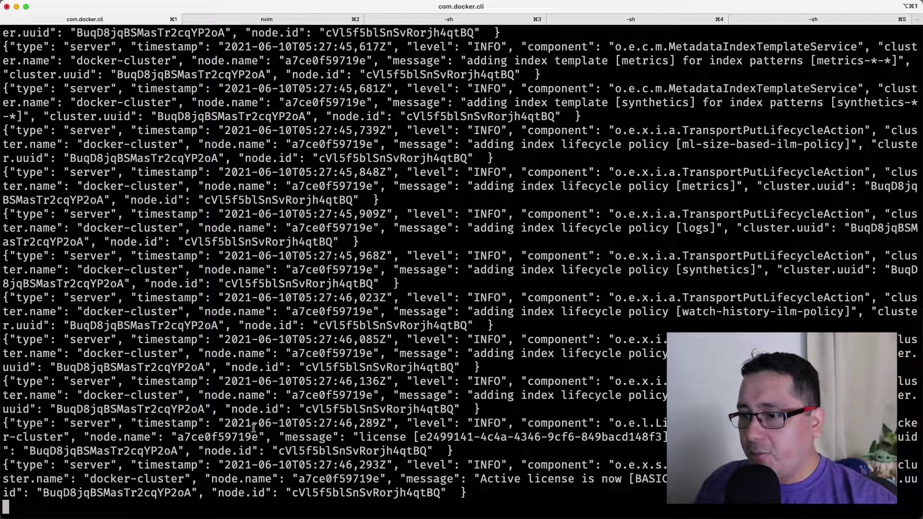
pyautogui.tripleClick(374, 490)
pyautogui.hotkey('ctrl', 'c')
# Yank the curl PUT tasks-index mapping command from SEARCH_ENGINE.md.
pyautogui.press('super+2')
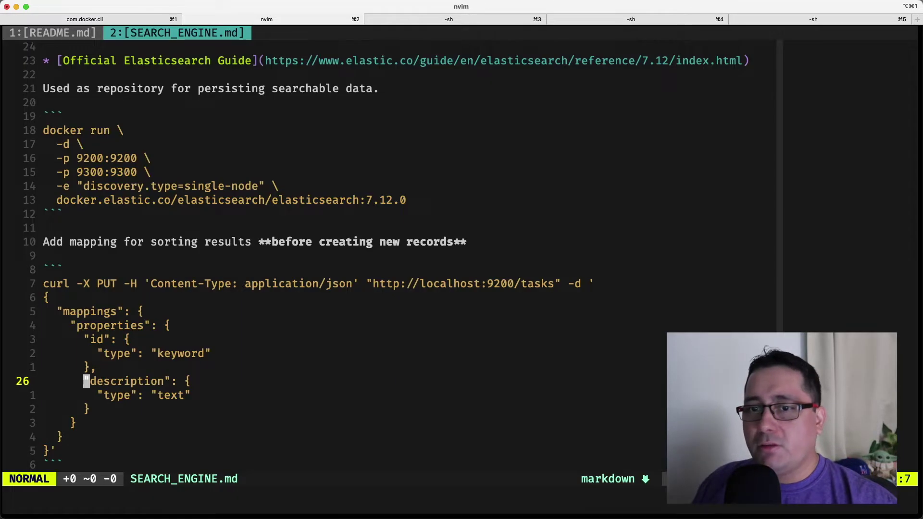
pyautogui.press('j')
pyautogui.press('j')
pyautogui.press('j')
pyautogui.press('v')
pyautogui.press('k')
pyautogui.press('k')
pyautogui.press('k')
pyautogui.press('k')
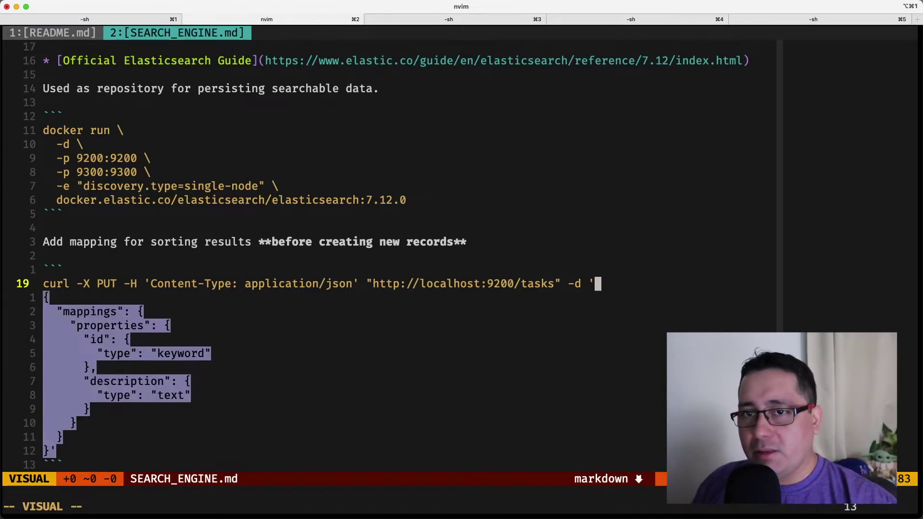
pyautogui.press('0')
pyautogui.press('y')
# Run the tasks index mapping curl command in the shell and clear the screen.
pyautogui.press('super+1')
pyautogui.hotkey('ctrl', 'l')
pyautogui.press('super+v')
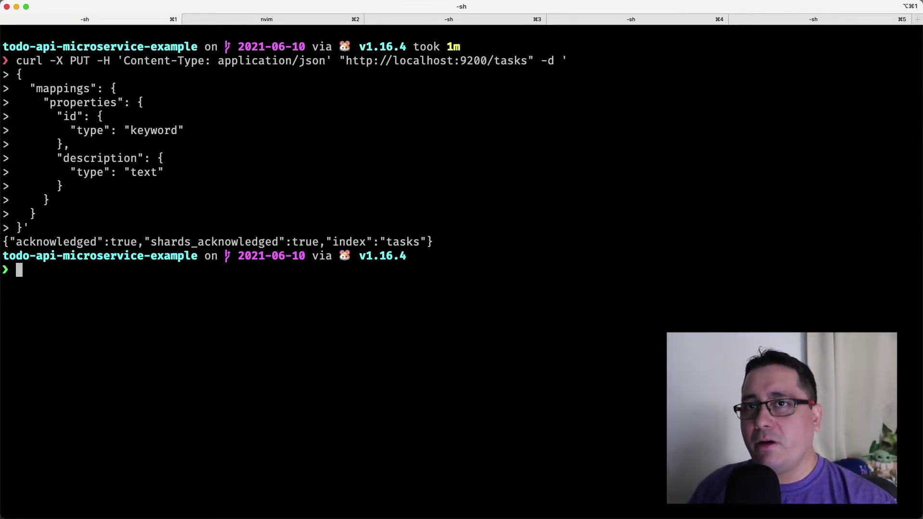
pyautogui.hotkey('ctrl', 'l')
pyautogui.write('doc')
# Start the REST server with the env.example environment file.
pyautogui.press('BackSpace')
pyautogui.press('BackSpace')
pyautogui.press('BackSpace')
pyautogui.write('go')
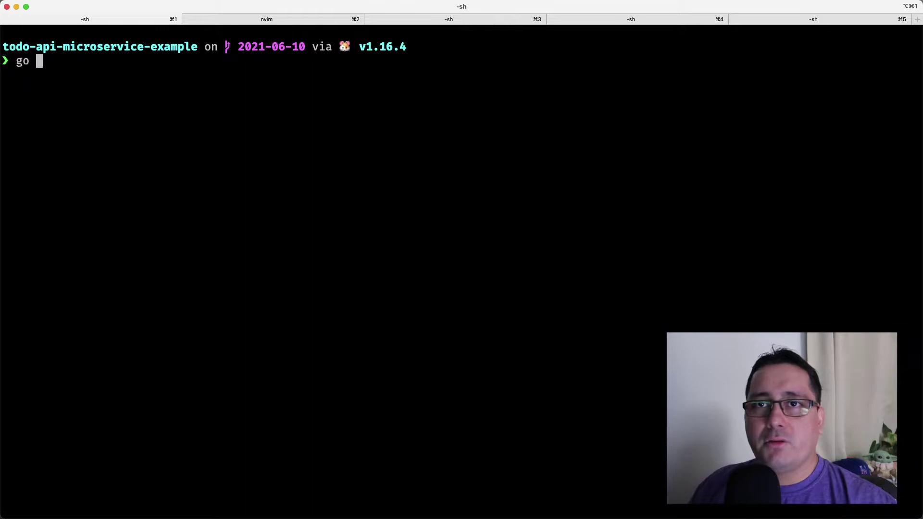
pyautogui.press('BackSpace')
pyautogui.press('BackSpace')
pyautogui.press('BackSpace')
pyautogui.write('go run cmd/')
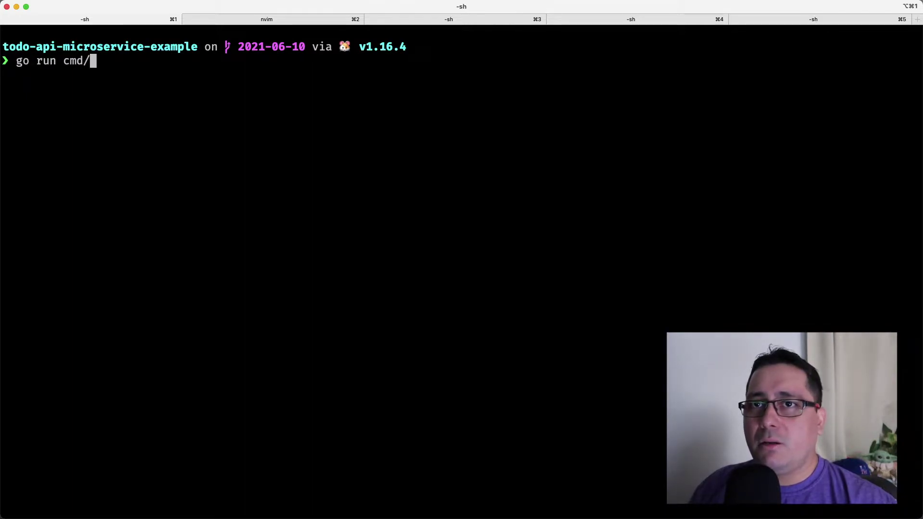
pyautogui.write('rest-server/main.go -env')
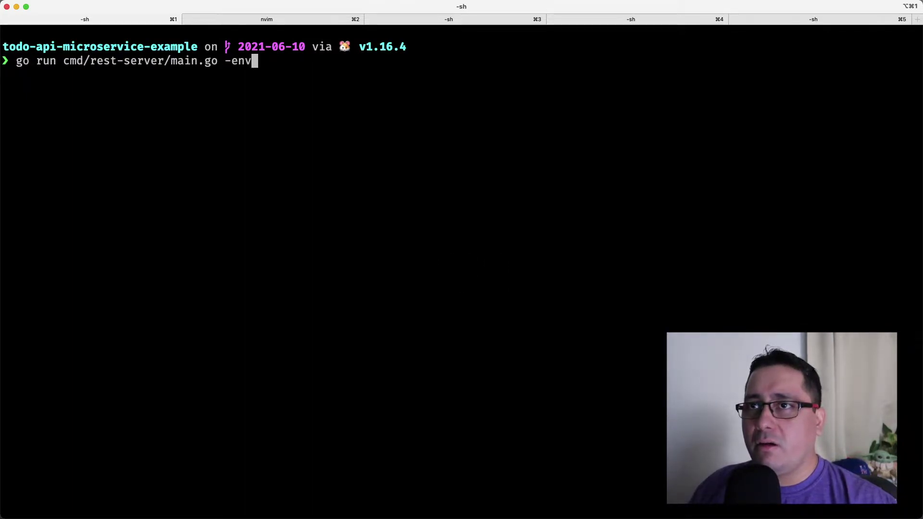
pyautogui.write(' env.example')
pyautogui.press('Return')
pyautogui.press('super+2')
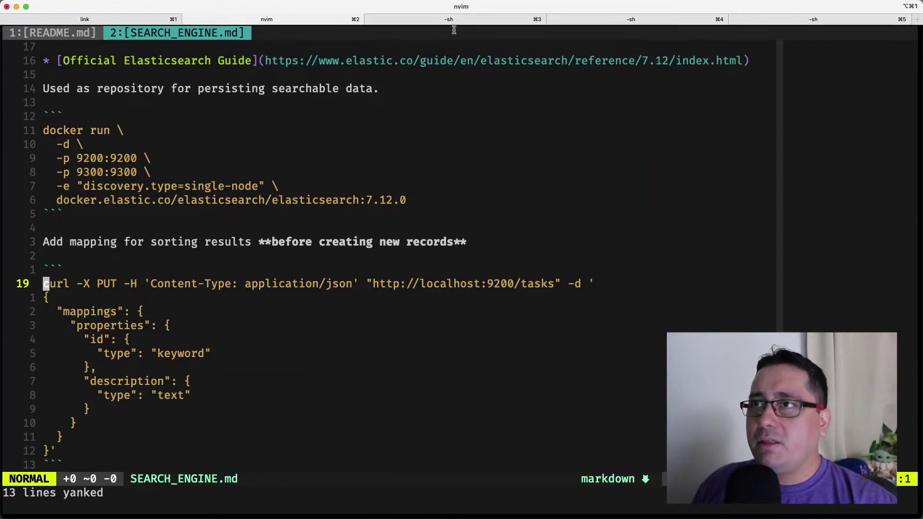
# In a free shell, run cmd/elasticsearch-indexer-redis/main.go with -env env.example.
pyautogui.moveTo(454, 19); pyautogui.dragTo(342, 14)
pyautogui.write('go ru')
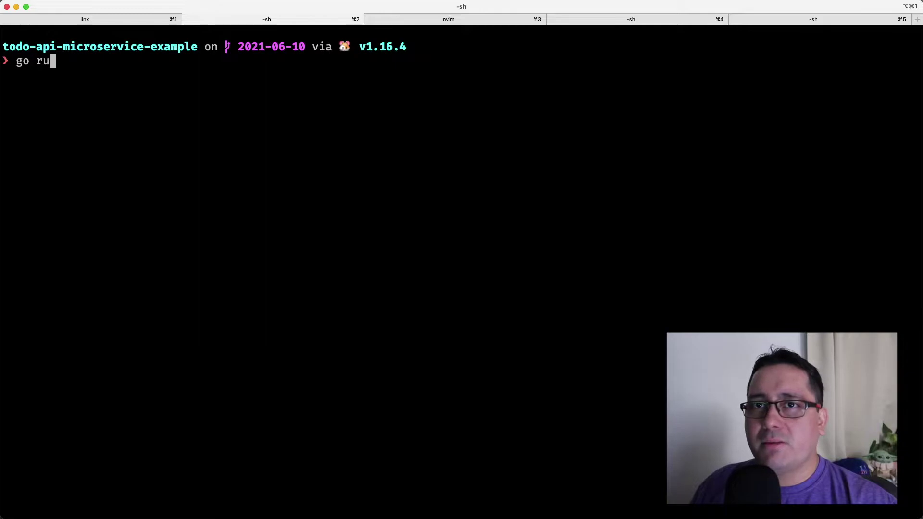
pyautogui.write('n cmd/')
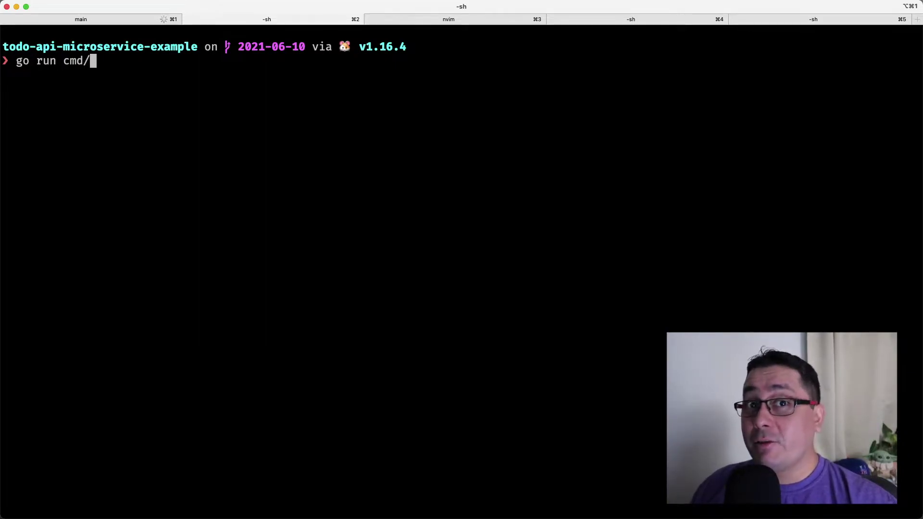
pyautogui.press('Tab')
pyautogui.write('r')
pyautogui.press('Tab')
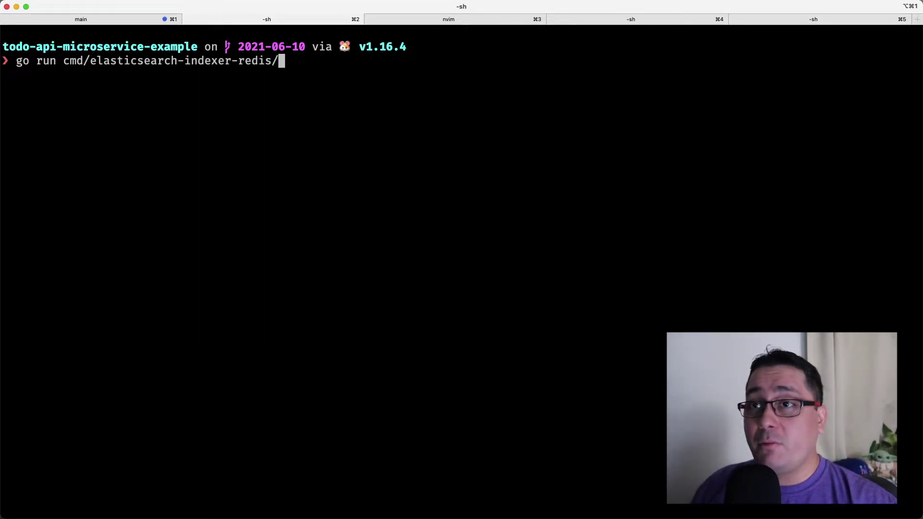
pyautogui.press('Tab')
pyautogui.press('Return')
pyautogui.hotkey('ctrl', 'c')
pyautogui.press('Up')
pyautogui.write('-')
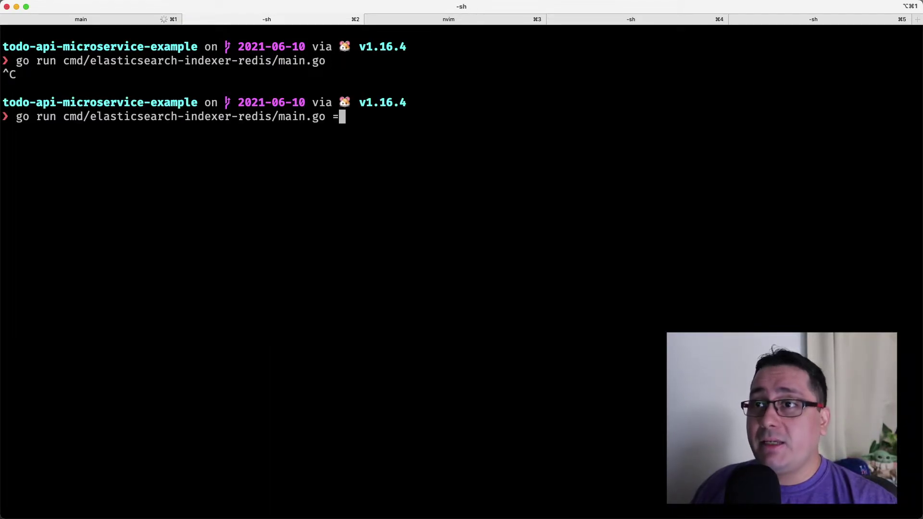
pyautogui.write('env env.example')
pyautogui.press('Return')
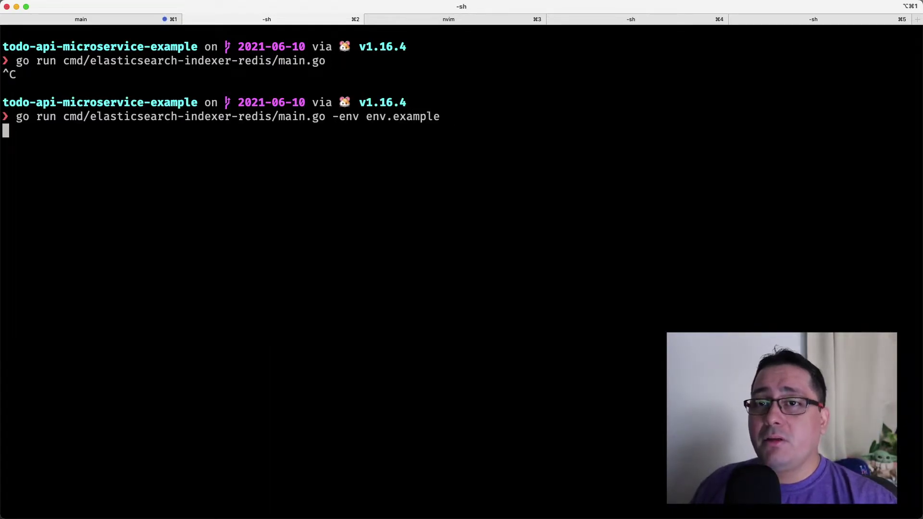
pyautogui.press('super+2')
# Load the ToDo API Swagger UI page in Firefox.
pyautogui.press('super+1')
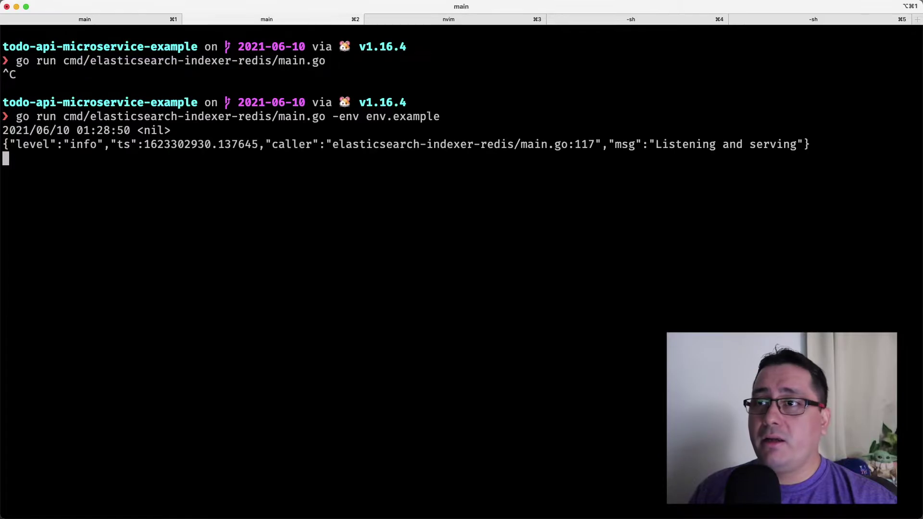
pyautogui.press('super+Tab')
pyautogui.press('super+Tab')
pyautogui.press('super+Tab')
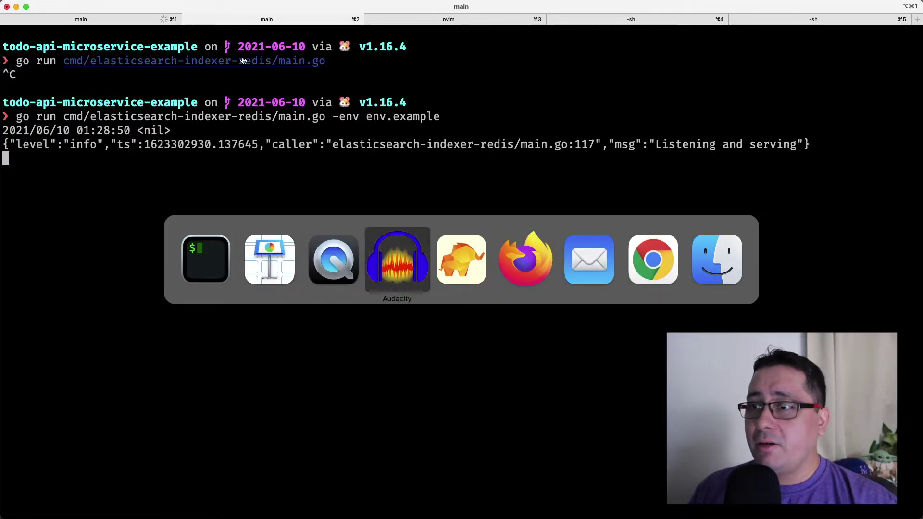
pyautogui.press('super+Tab')
pyautogui.press('super+Tab')
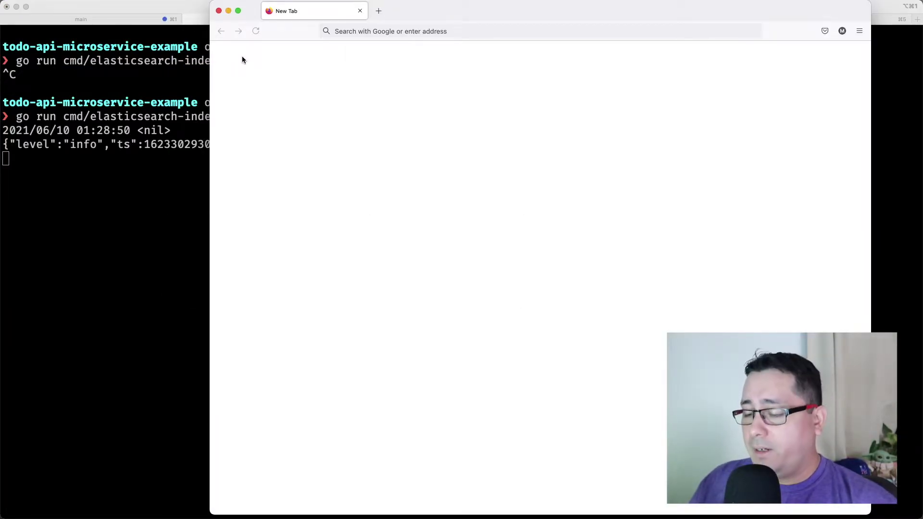
pyautogui.press('super+Tab')
pyautogui.press('super+Tab')
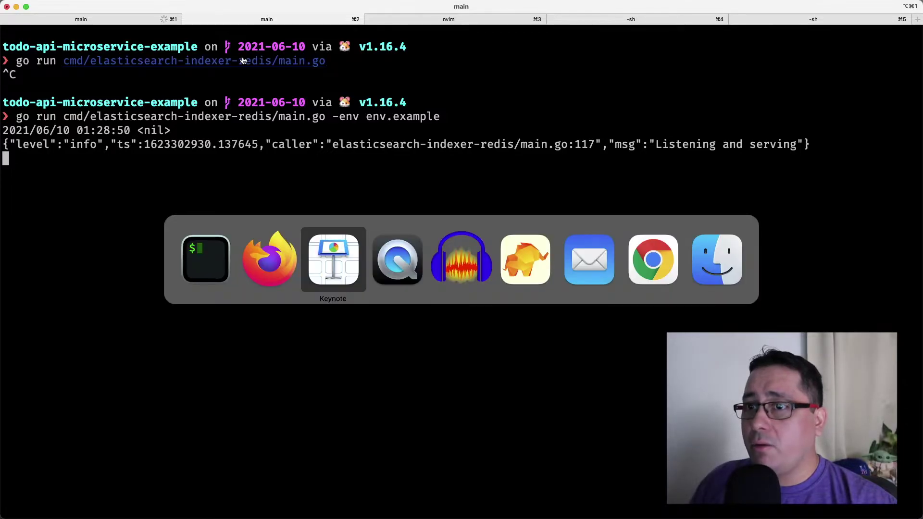
pyautogui.press('super+Tab')
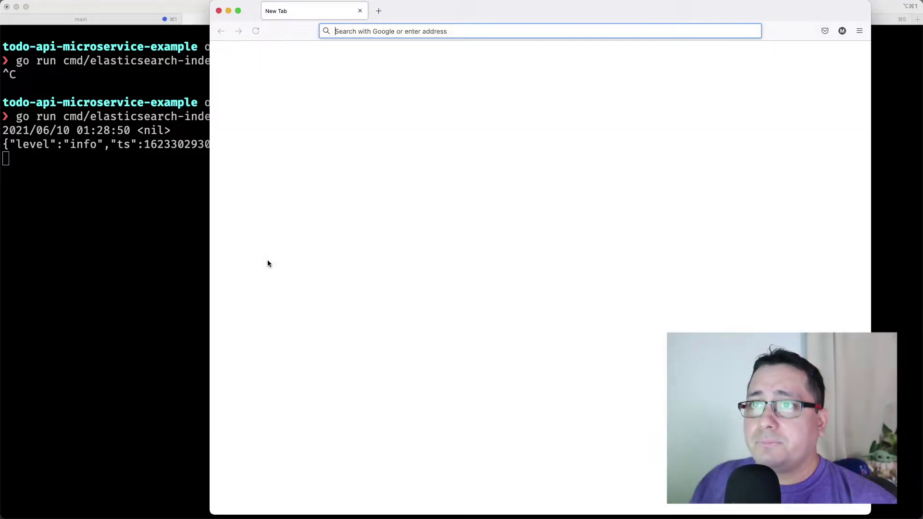
pyautogui.write('swa')
pyautogui.press('BackSpace')
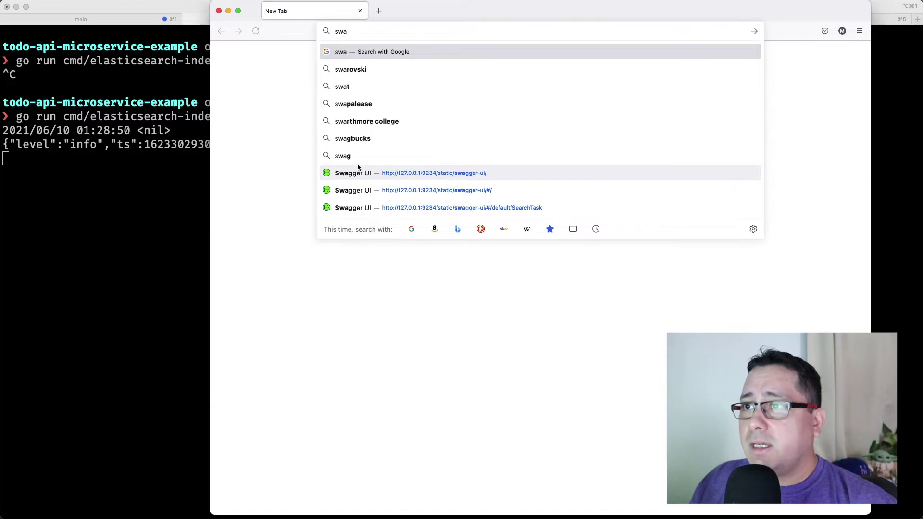
pyautogui.click(479, 175)
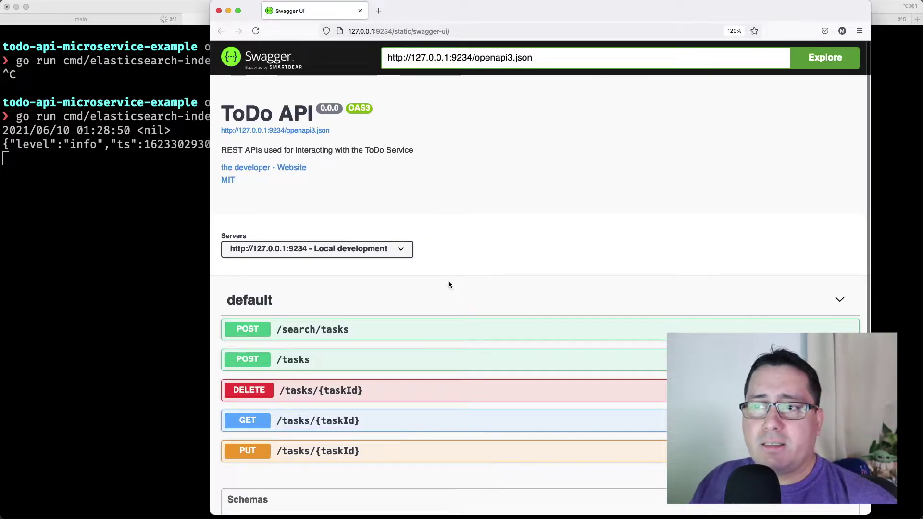
# Confirm in TablePlus that the tasks table is empty, viewing and dismissing Running queries.
pyautogui.press('super+Tab')
pyautogui.press('super+Tab')
pyautogui.press('super+Tab')
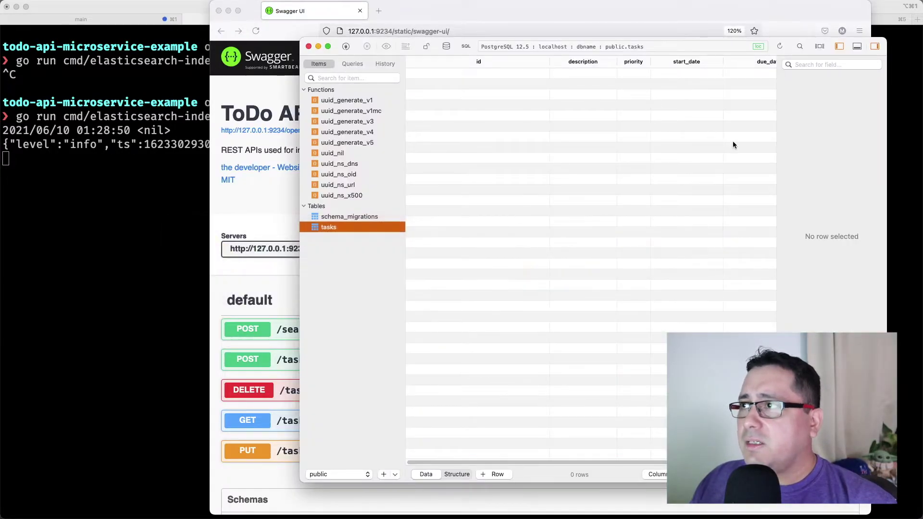
pyautogui.click(780, 48)
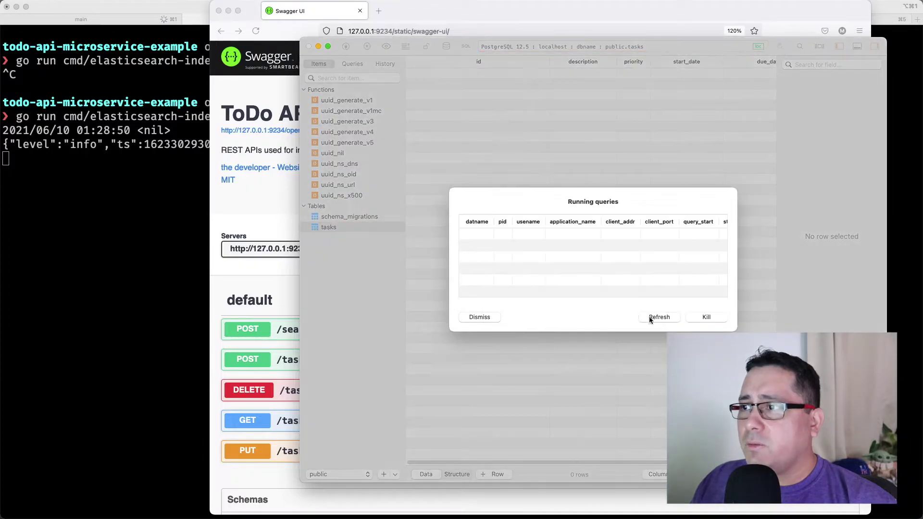
pyautogui.click(465, 319)
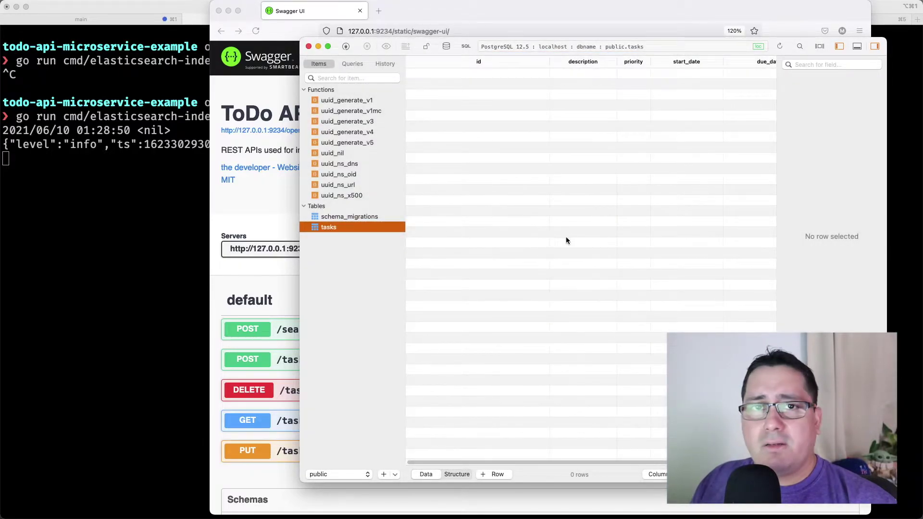
# Run go run cmd/cli/main.go -env env.example and watch the indexer log tasks.event.created messages.
pyautogui.press('super+Tab')
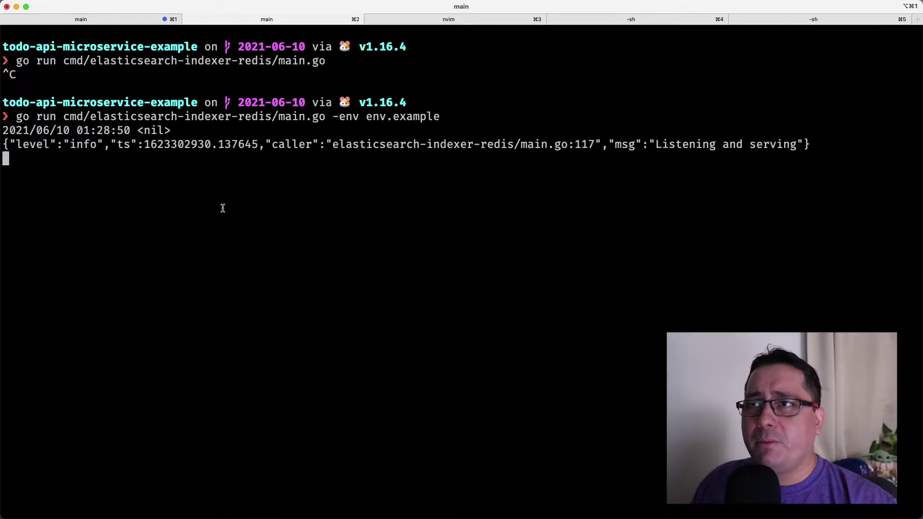
pyautogui.press('super+3')
pyautogui.press('super+4')
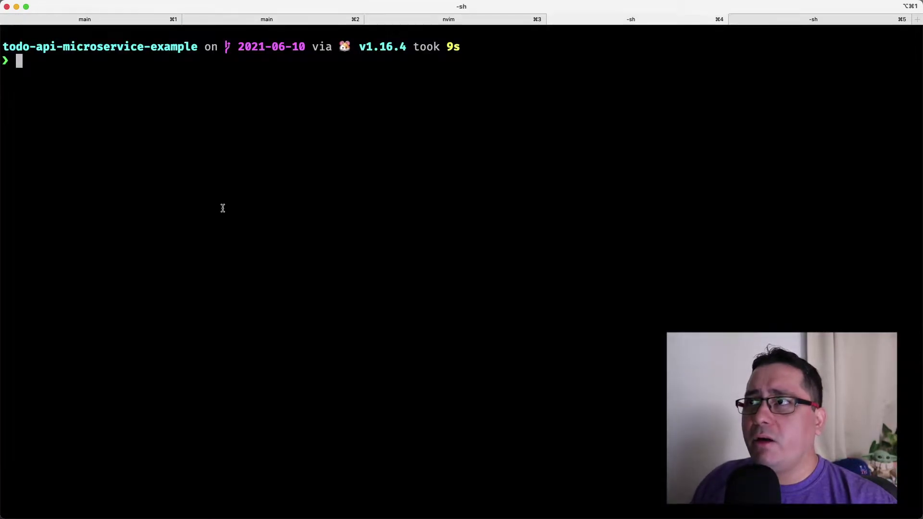
pyautogui.write('go run cm')
pyautogui.press('Tab')
pyautogui.press('Tab')
pyautogui.write('c')
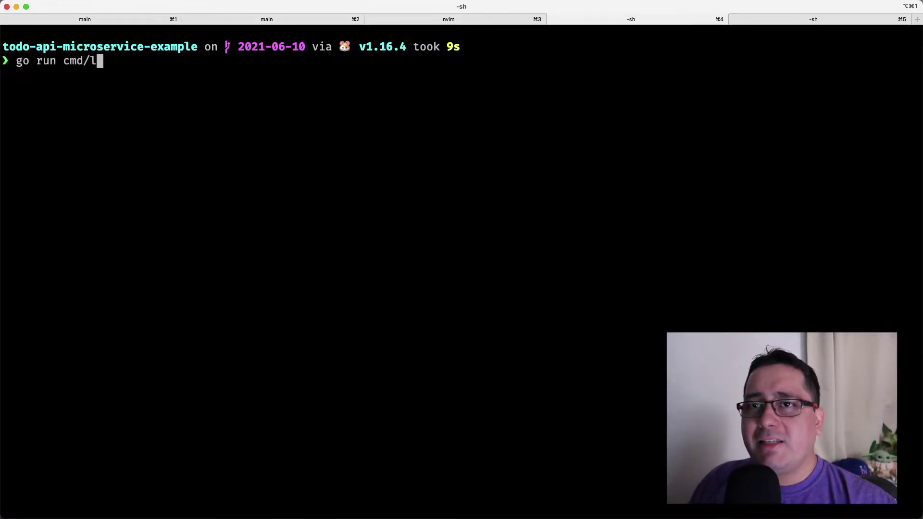
pyautogui.press('Tab')
pyautogui.press('Tab')
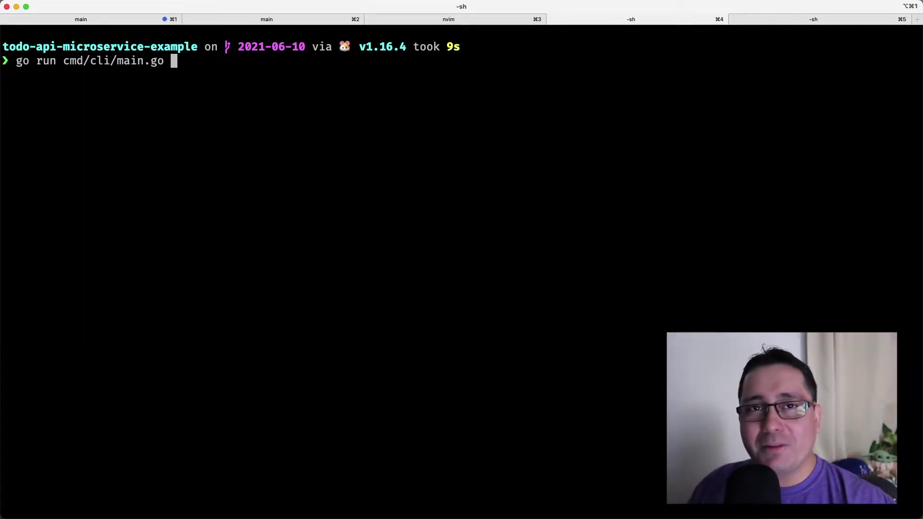
pyautogui.write('-env env.example')
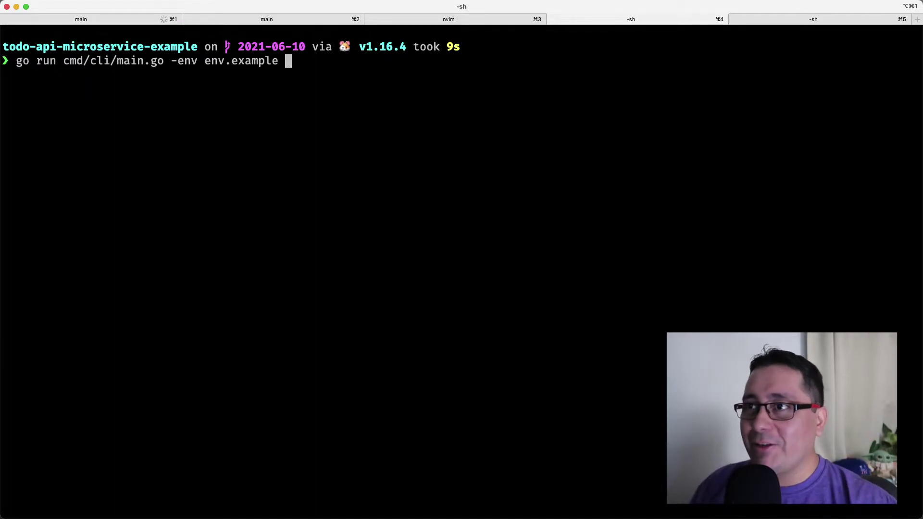
pyautogui.press('Return')
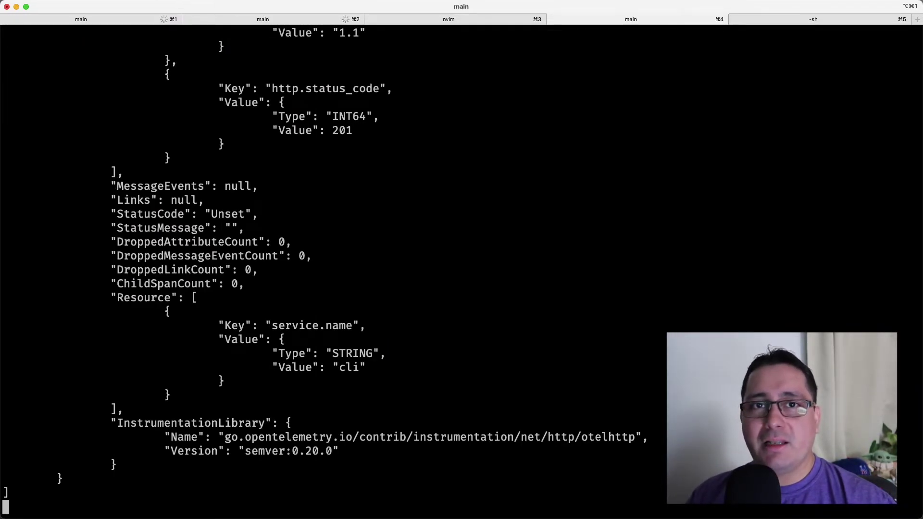
pyautogui.press('super+2')
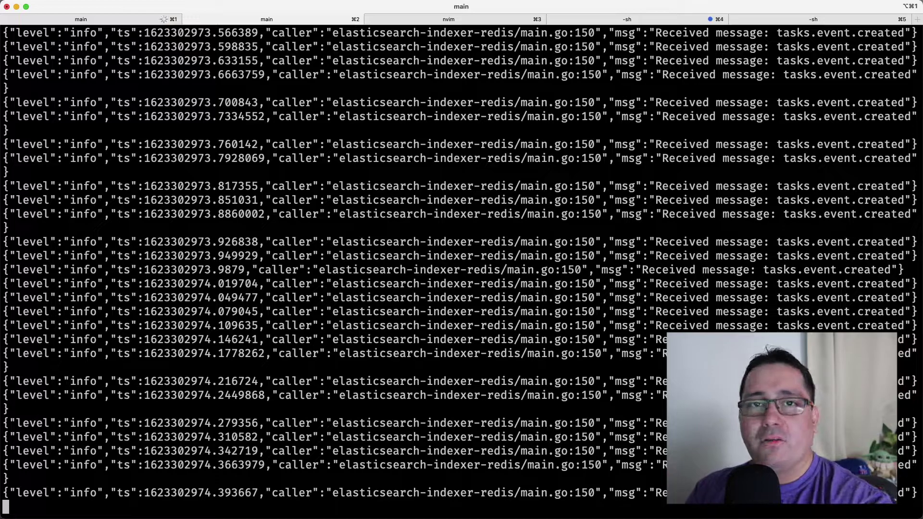
pyautogui.press('super+Tab')
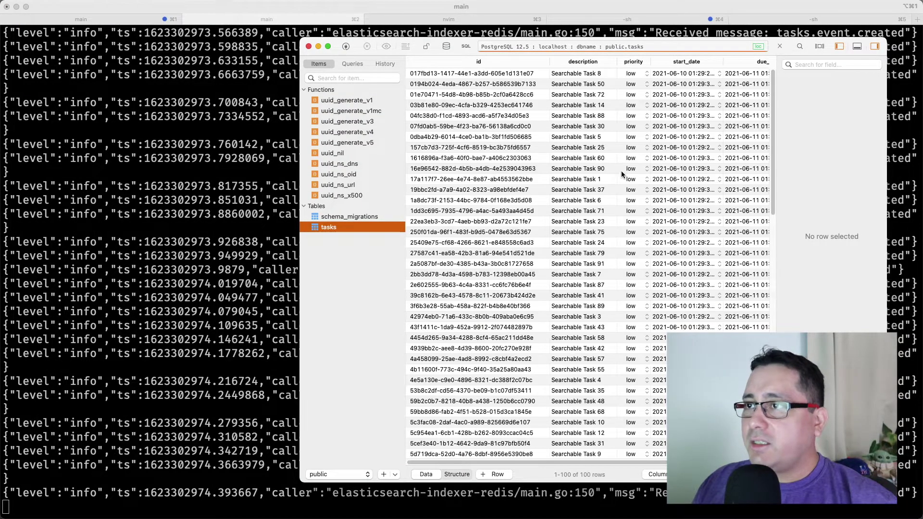
pyautogui.scroll(-5, 584, 333)
pyautogui.scroll(-3, 584, 334)
pyautogui.scroll(-3, 584, 333)
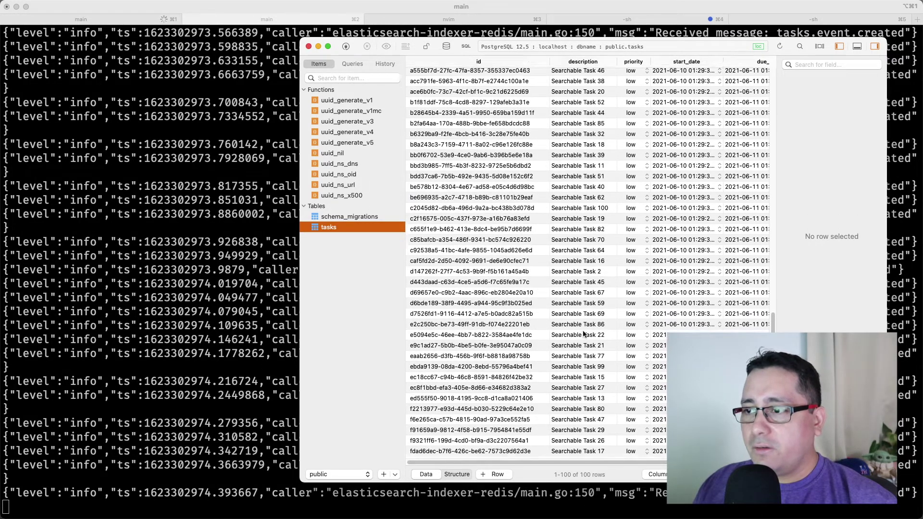
pyautogui.scroll(-2, 586, 335)
pyautogui.scroll(-2, 554, 377)
# Review the task-creation loop in the CLI's main.go, ending on the Description line.
pyautogui.press('super+Tab')
pyautogui.press('super+3')
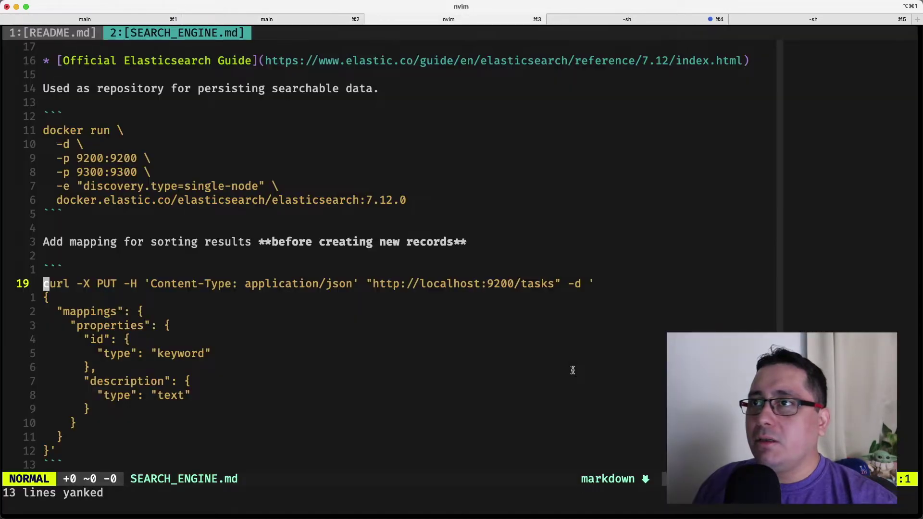
pyautogui.hotkey('ctrl', 'p')
pyautogui.write('cmd')
pyautogui.press('Return')
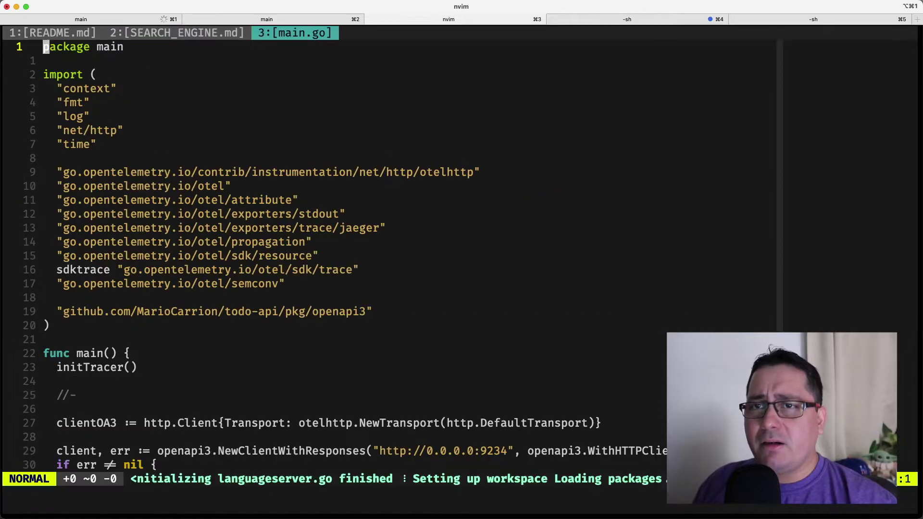
pyautogui.hotkey('ctrl', 'd')
pyautogui.hotkey('ctrl', 'd')
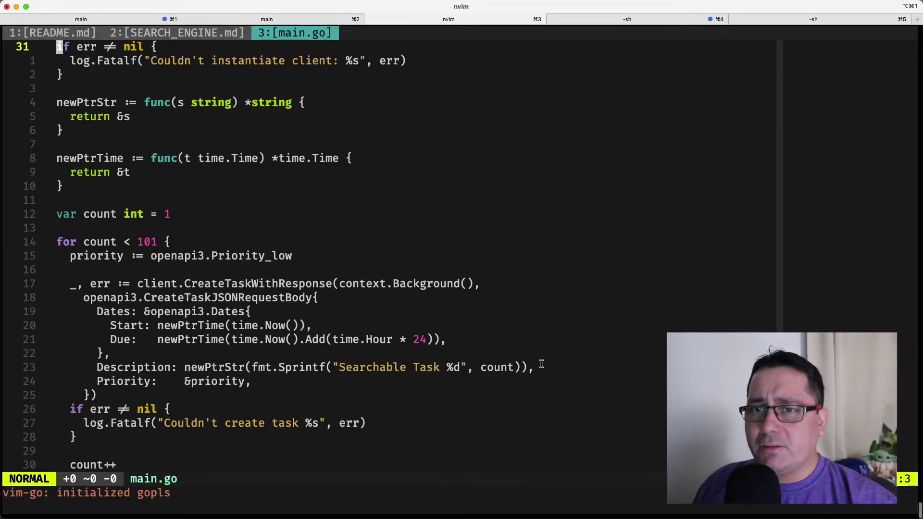
pyautogui.click(479, 284)
pyautogui.press('3k')
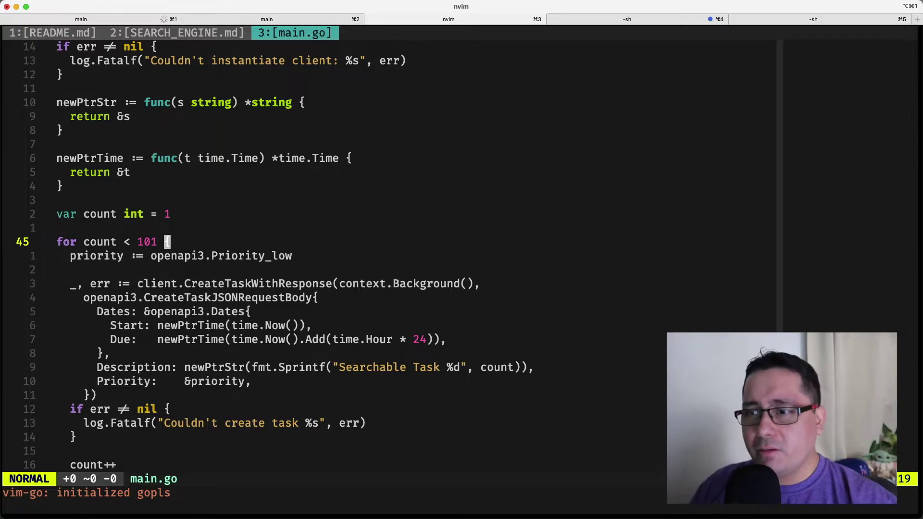
pyautogui.press('j')
pyautogui.press('j')
pyautogui.hotkey('ctrl', 'd')
pyautogui.press('k')
pyautogui.press('k')
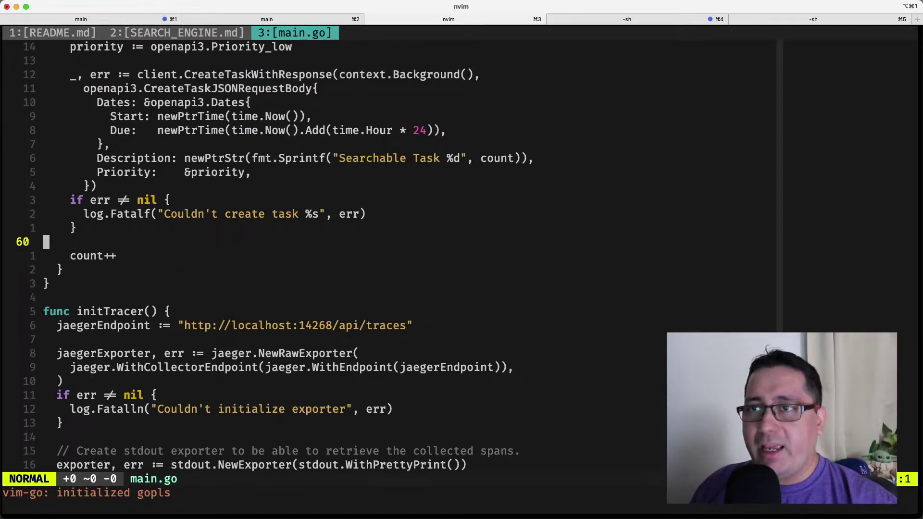
pyautogui.press('6')
pyautogui.press('k')
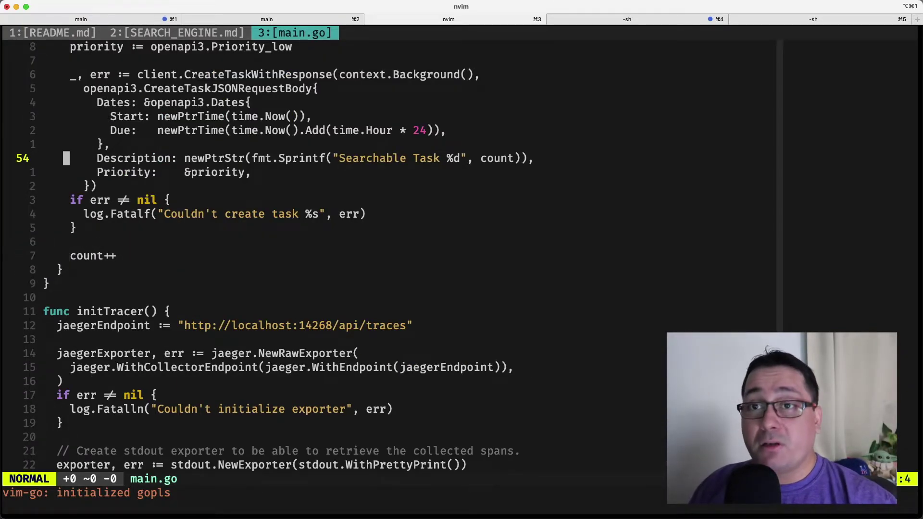
# Sort the TablePlus tasks by description, inspect Searchable Task 1, and return to Swagger UI.
pyautogui.press('super+Tab')
pyautogui.click(581, 63)
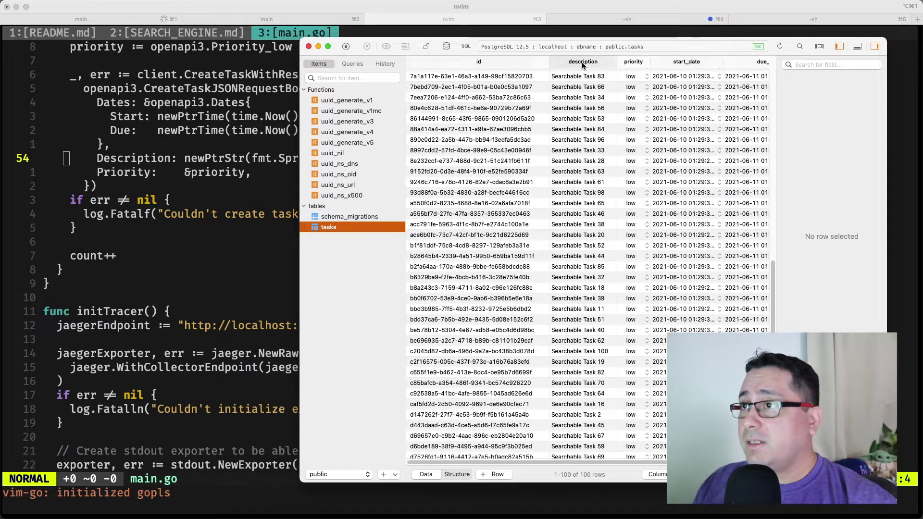
pyautogui.scroll(10, 590, 115)
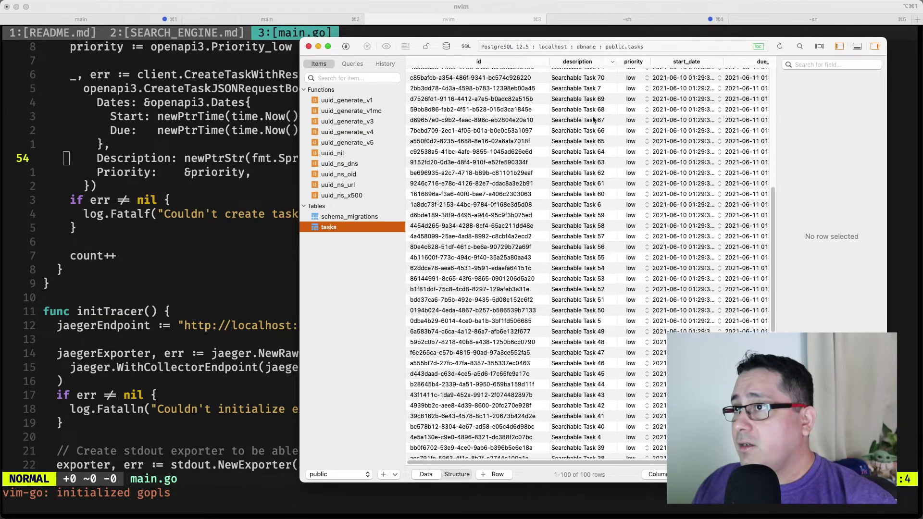
pyautogui.scroll(-3, 594, 120)
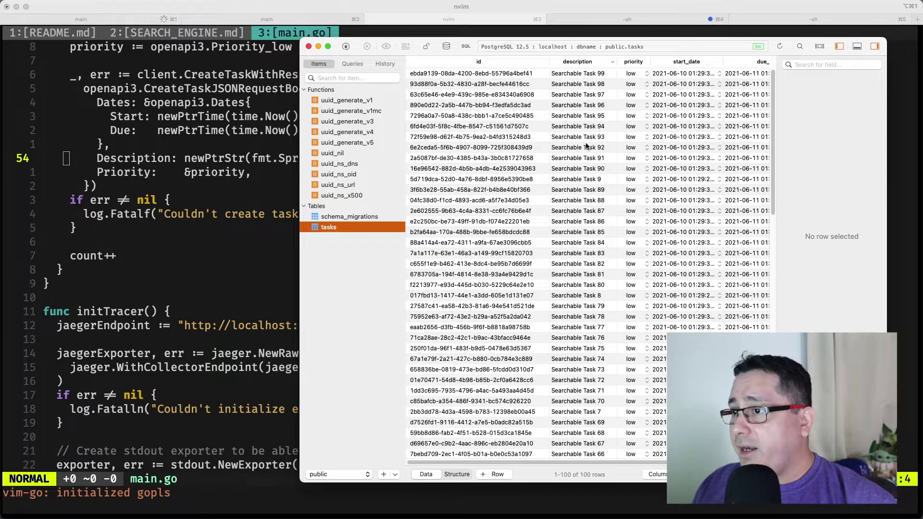
pyautogui.scroll(-10, 629, 373)
pyautogui.click(577, 452)
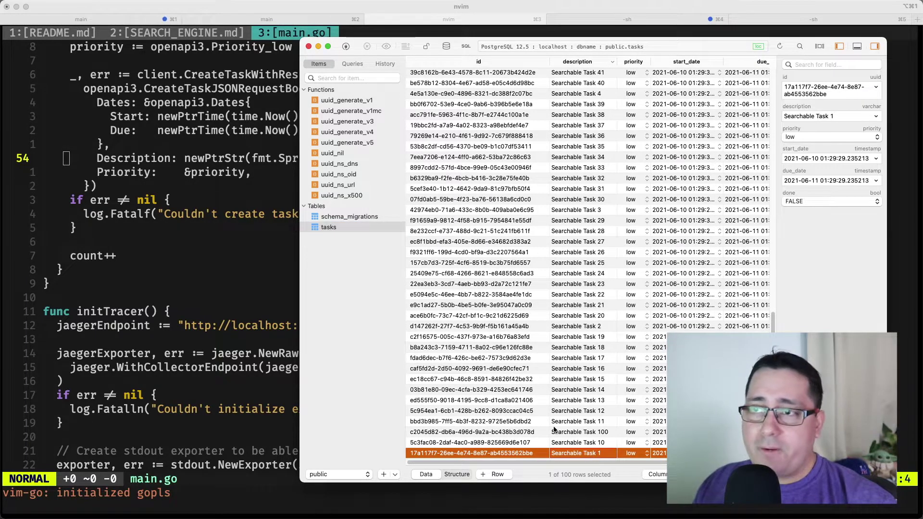
pyautogui.press('super+Tab')
pyautogui.click(324, 267)
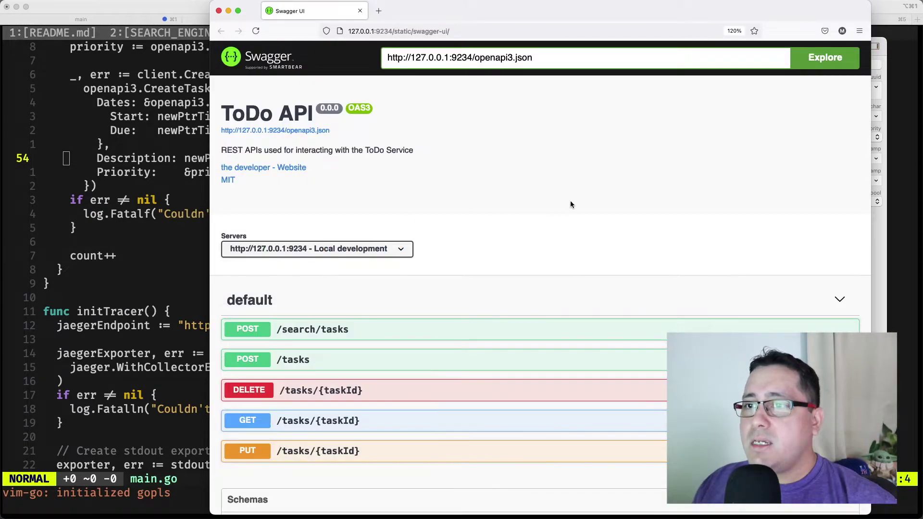
pyautogui.scroll(-3, 571, 201)
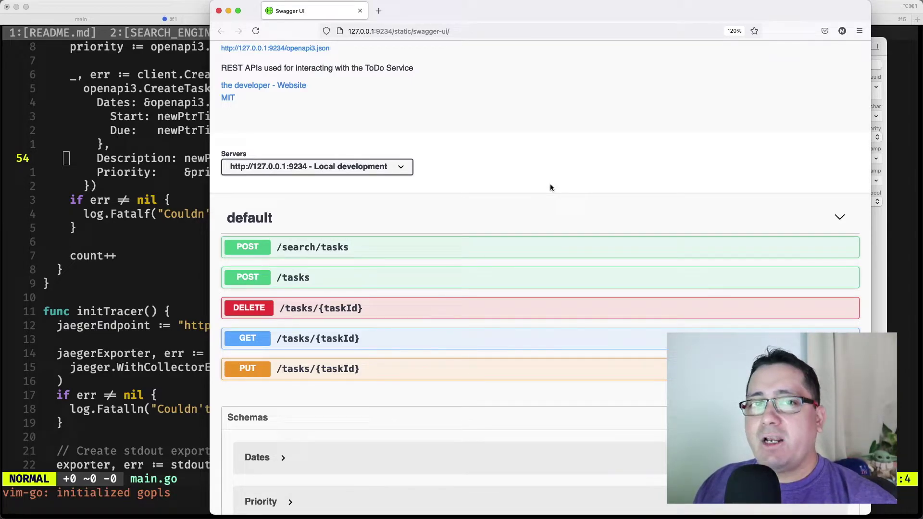
# Expand POST /search/tasks, enable Try it out, and select the description placeholder.
pyautogui.click(452, 255)
pyautogui.scroll(-3, 452, 254)
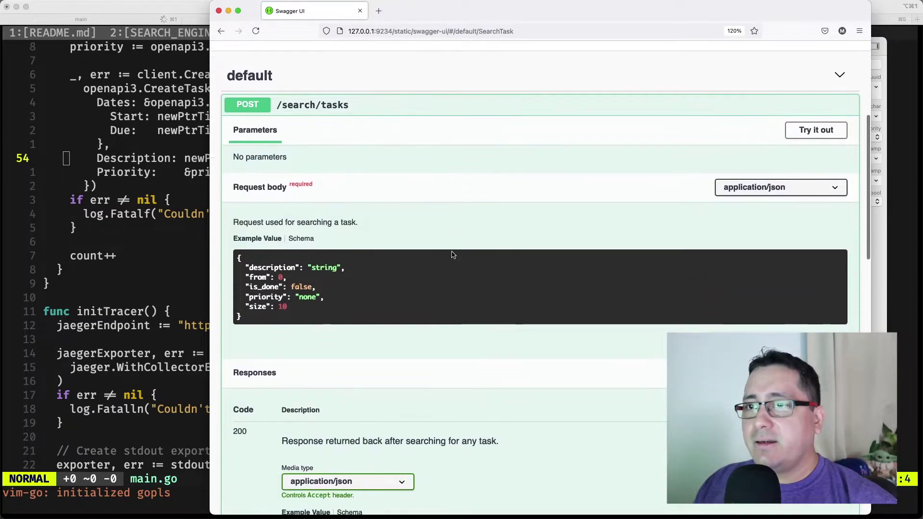
pyautogui.click(787, 135)
pyautogui.scroll(-2, 482, 158)
pyautogui.scroll(-1, 433, 152)
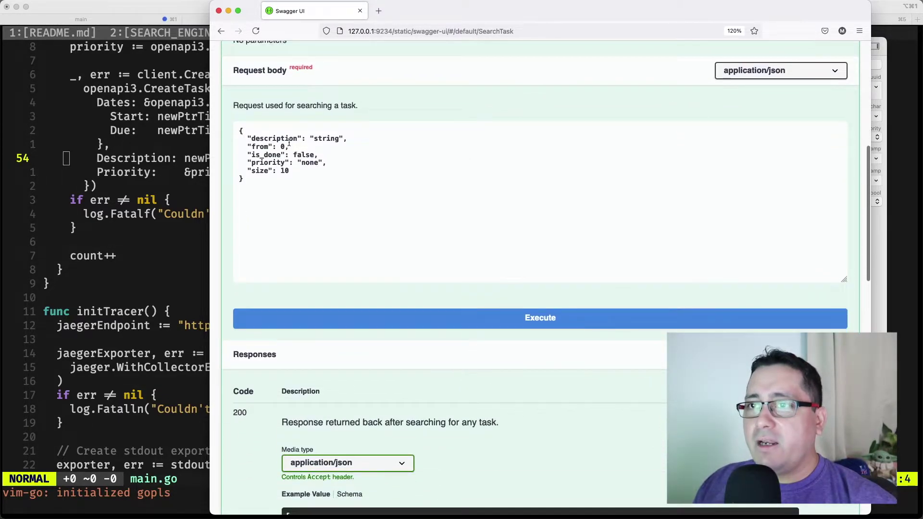
pyautogui.doubleClick(330, 141)
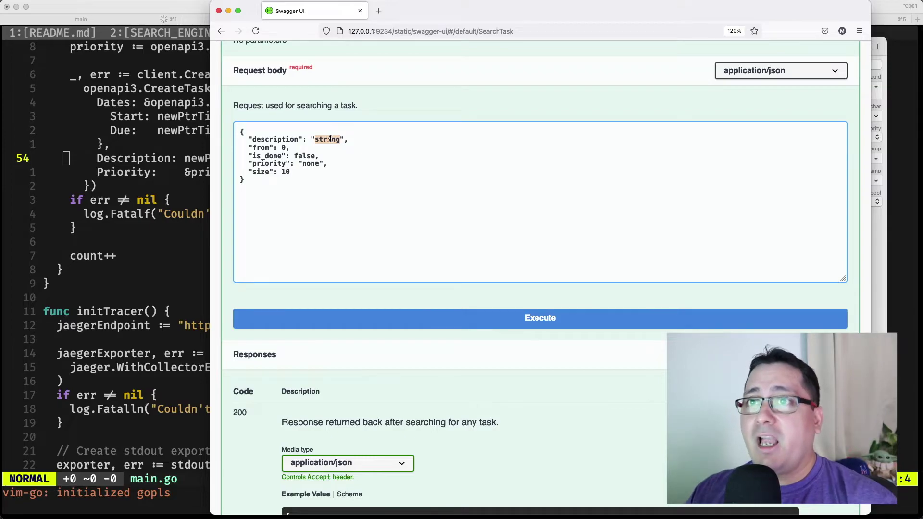
# Switch to the Neovim terminal and start a CtrlP search for rest.
pyautogui.press('super+Tab')
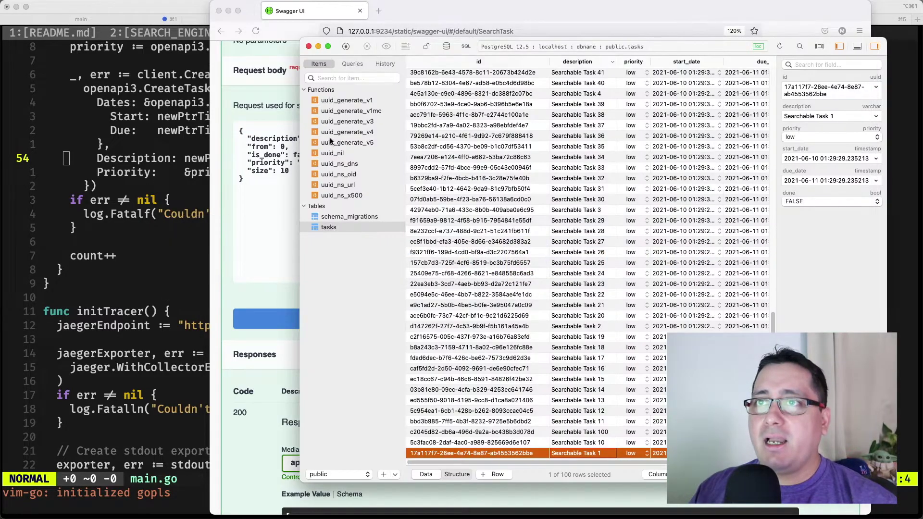
pyautogui.press('super+Tab')
pyautogui.press('super+Tab')
pyautogui.press('super+Tab')
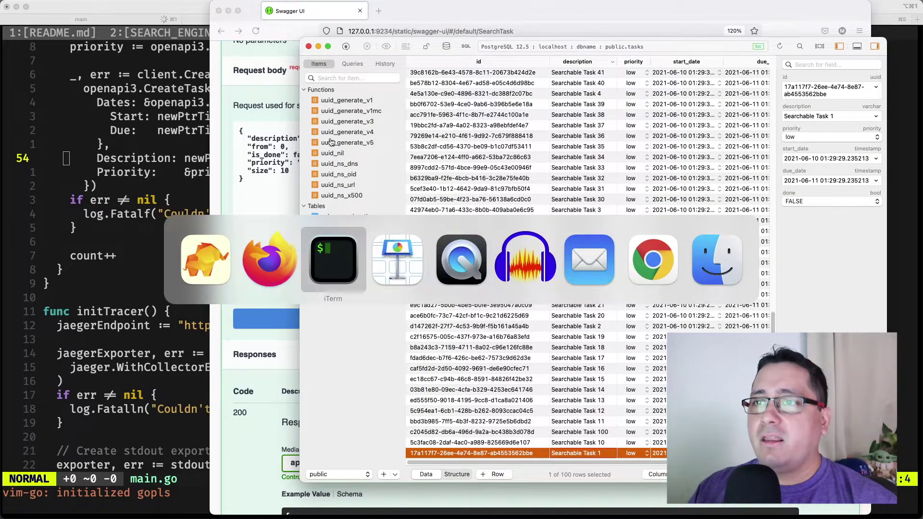
pyautogui.hotkey('ctrl', 'p')
pyautogui.write('re')
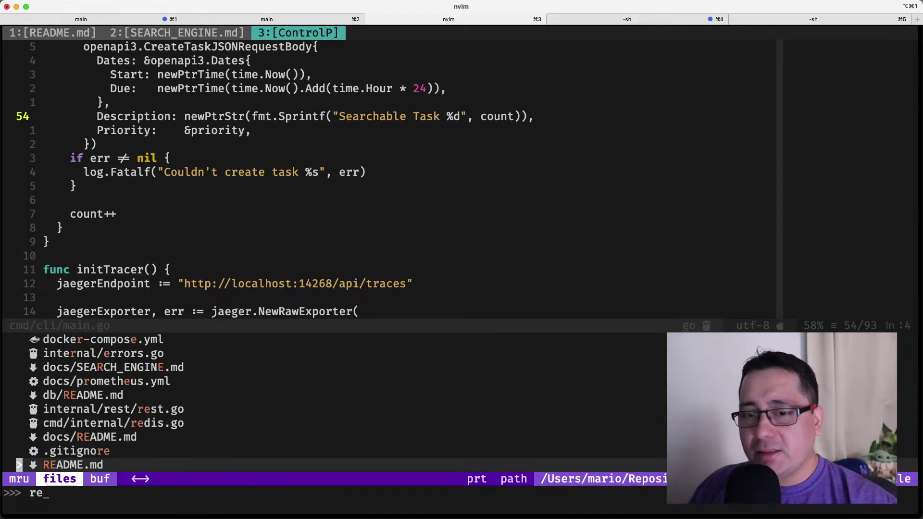
pyautogui.write('st')
# Open internal/rest/task.go in a new tab and page down to SearchTasksRequest.
pyautogui.hotkey('ctrl', 't')
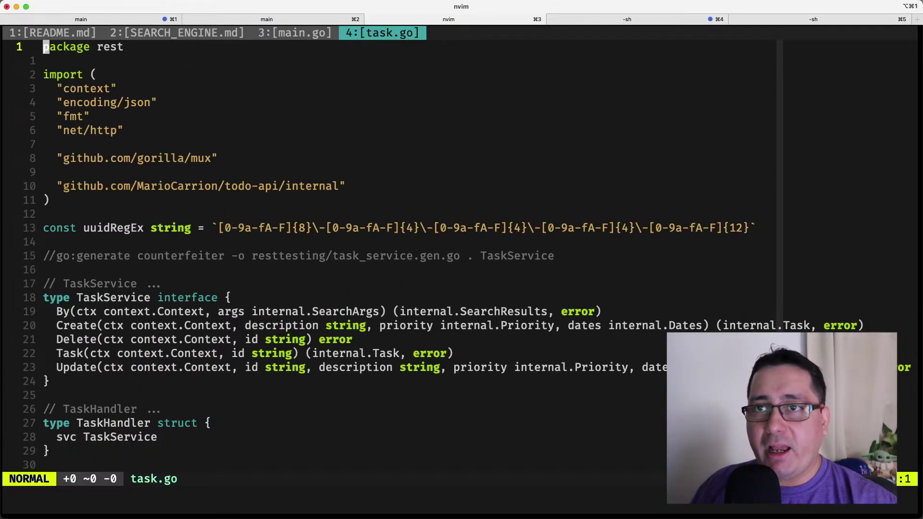
pyautogui.hotkey('ctrl', 'd')
pyautogui.hotkey('ctrl', 'd')
pyautogui.hotkey('ctrl', 'd')
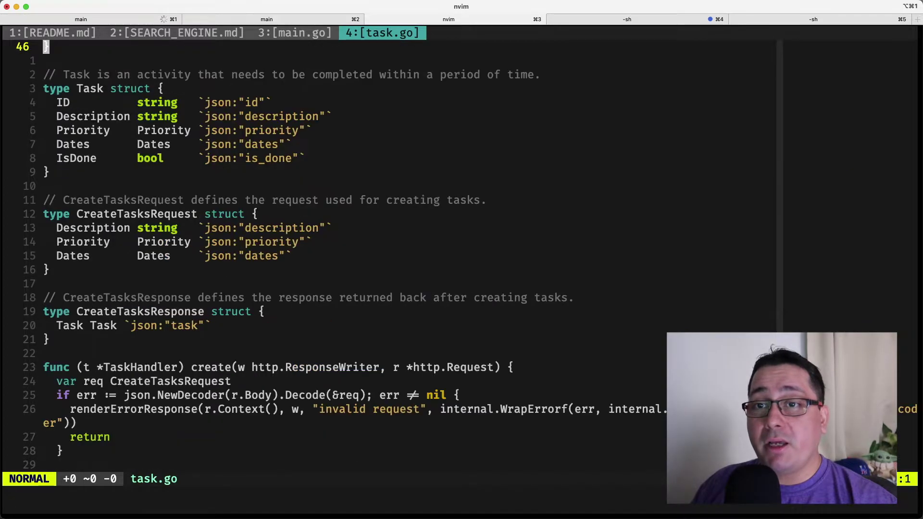
pyautogui.hotkey('ctrl', 'd')
pyautogui.hotkey('ctrl', 'd')
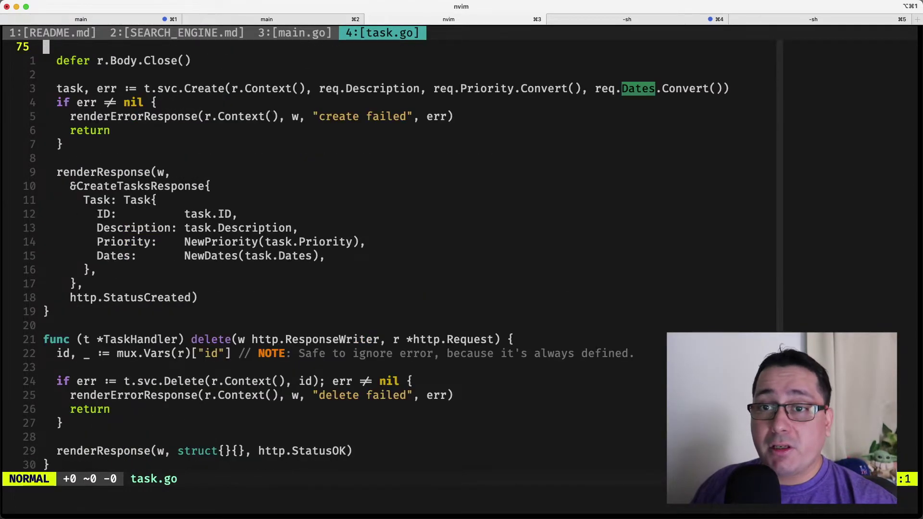
pyautogui.hotkey('ctrl', 'd')
pyautogui.hotkey('ctrl', 'd')
pyautogui.hotkey('ctrl', 'd')
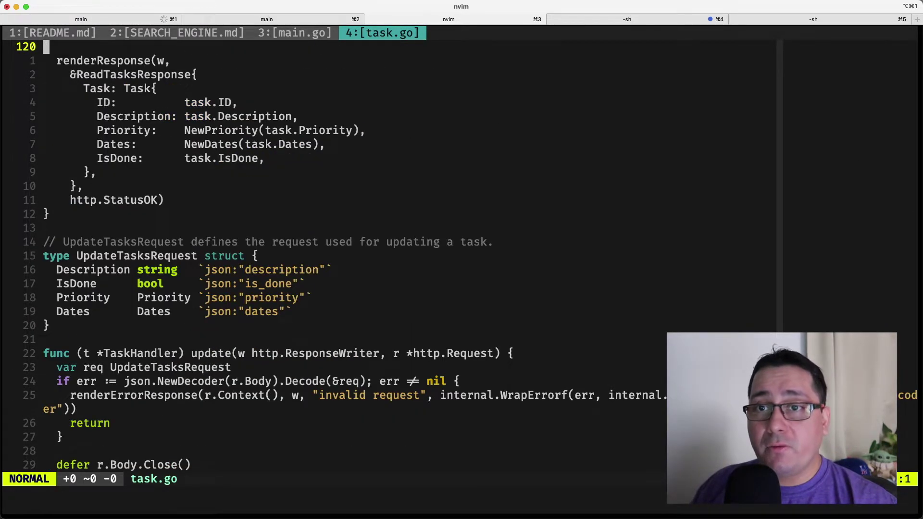
pyautogui.hotkey('ctrl', 'd')
pyautogui.hotkey('ctrl', 'd')
pyautogui.hotkey('ctrl', 'd')
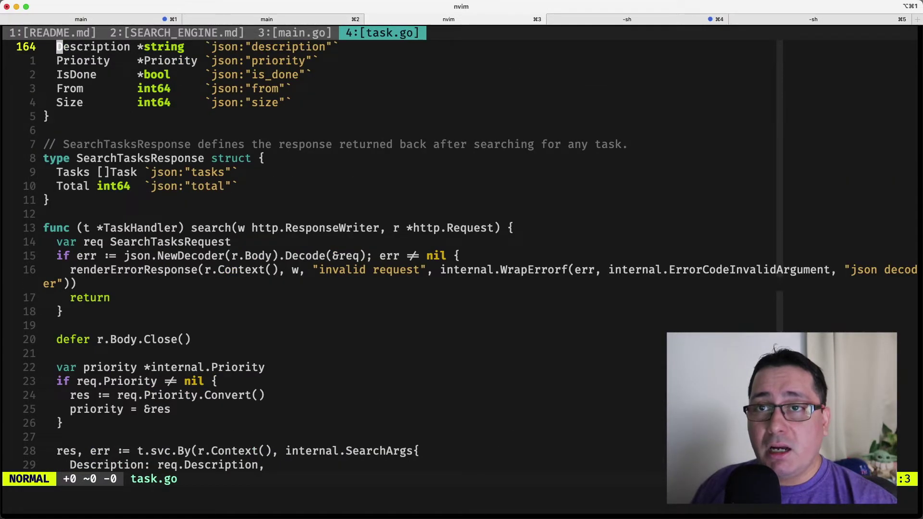
# Visually select the From and Size fields of SearchTasksRequest.
pyautogui.press('k')
pyautogui.press('j')
pyautogui.press('j')
pyautogui.press('j')
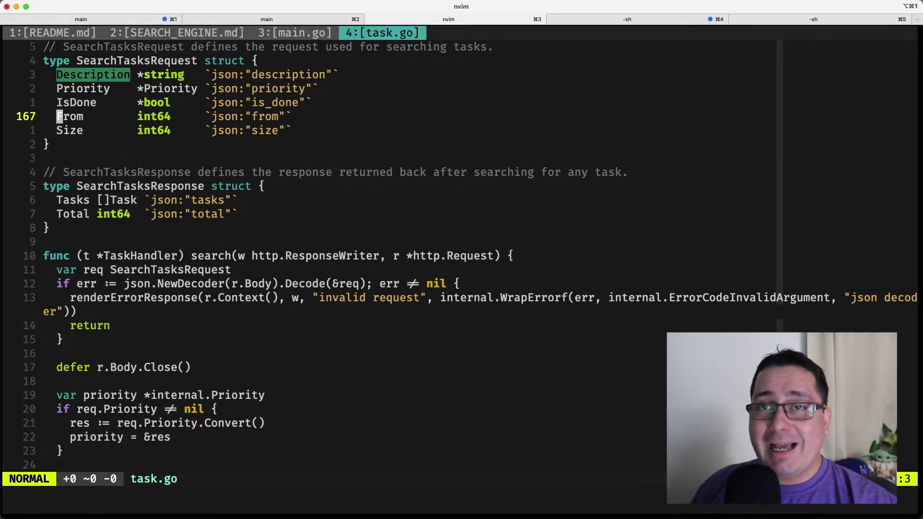
pyautogui.press('j')
pyautogui.press('$')
pyautogui.press('v')
pyautogui.press('0')
pyautogui.press('k')
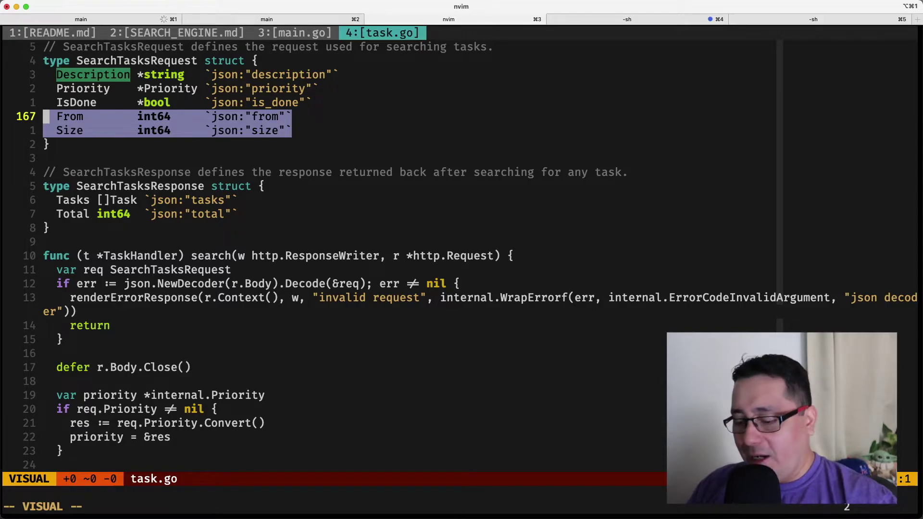
pyautogui.write(":'<,'>tabnew")
# From the rest listing, go up to internal/, collapse rest/, and open args.go.
pyautogui.press('Return')
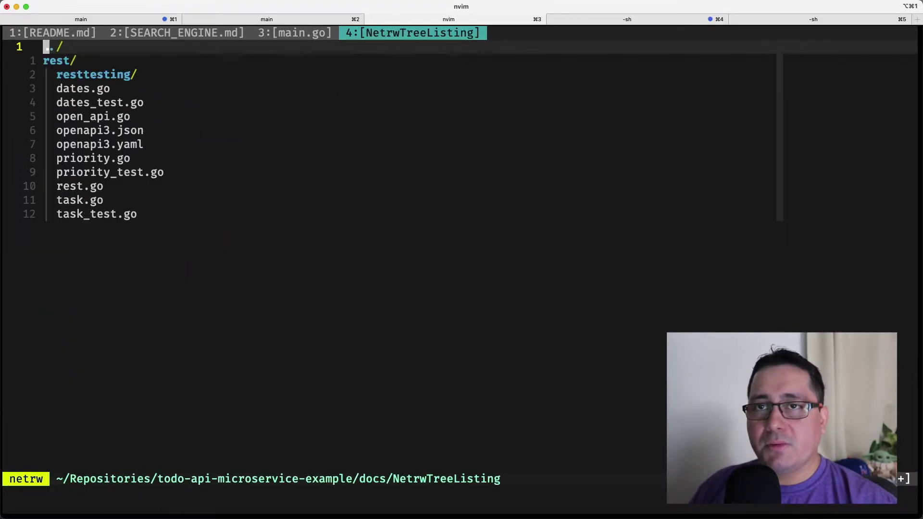
pyautogui.press('Return')
pyautogui.press('j')
pyautogui.press('j')
pyautogui.press('j')
pyautogui.press('j')
pyautogui.press('j')
pyautogui.press('j')
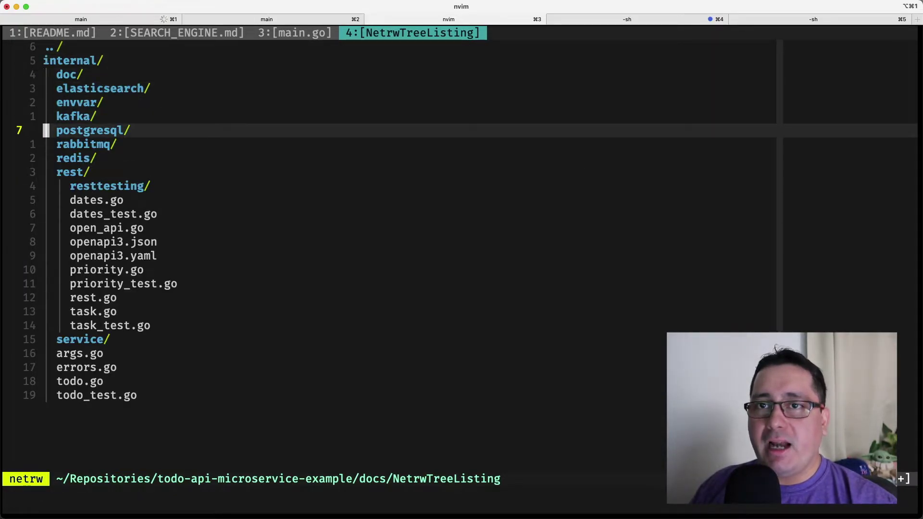
pyautogui.press('j')
pyautogui.press('j')
pyautogui.press('j')
pyautogui.press('Return')
pyautogui.press('j')
pyautogui.press('j')
pyautogui.press('j')
pyautogui.press('k')
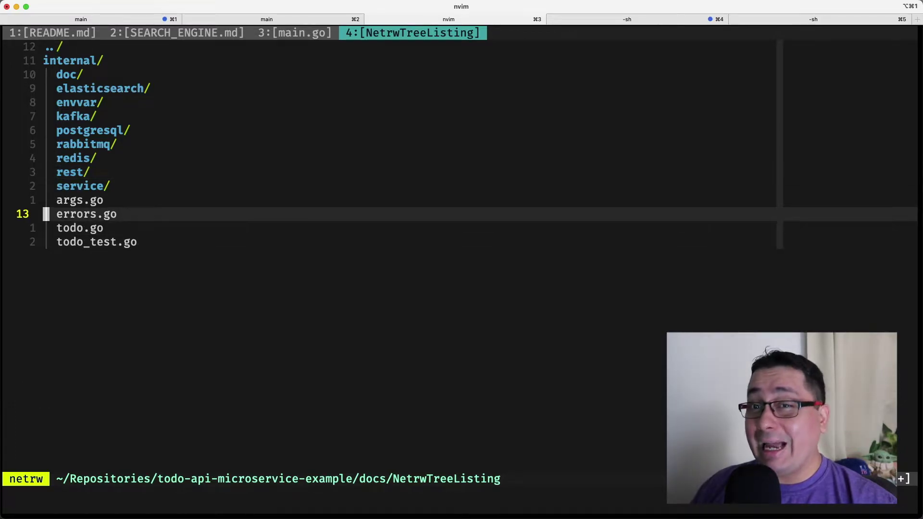
pyautogui.press('k')
pyautogui.press('Return')
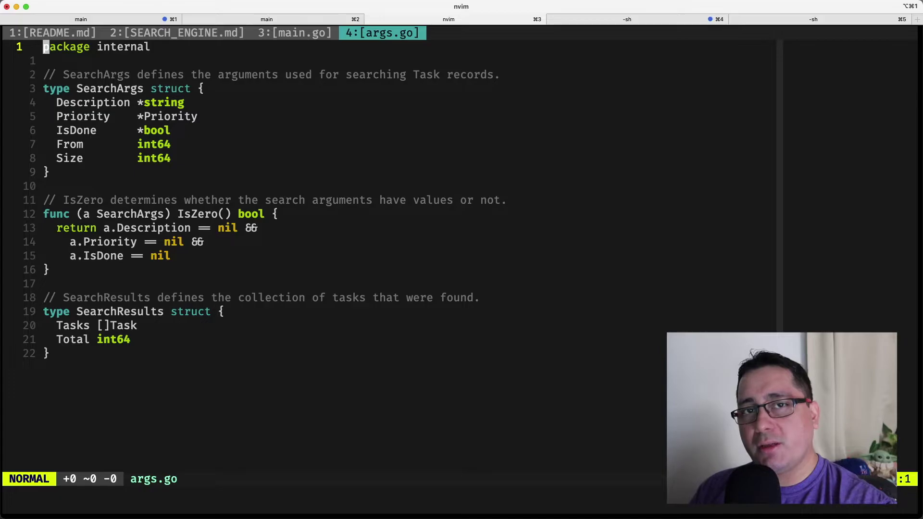
# Open the service task.go and page through its TaskRepository interface and methods.
pyautogui.hotkey('ctrl', 'p')
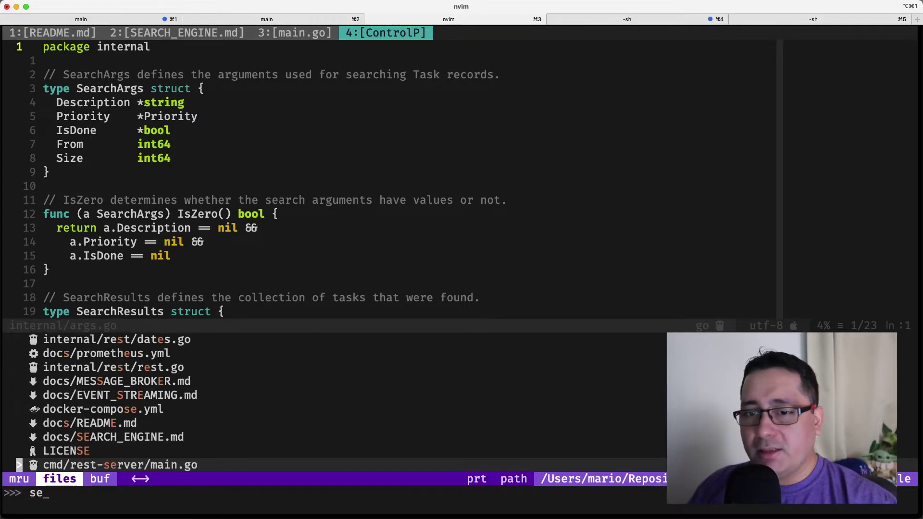
pyautogui.write('servicetas')
pyautogui.press('Return')
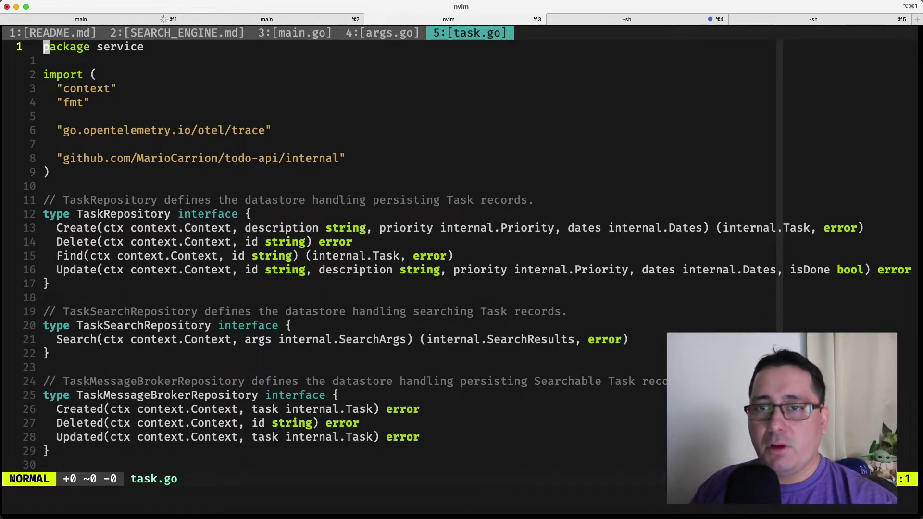
pyautogui.hotkey('ctrl', 'd')
pyautogui.press('k')
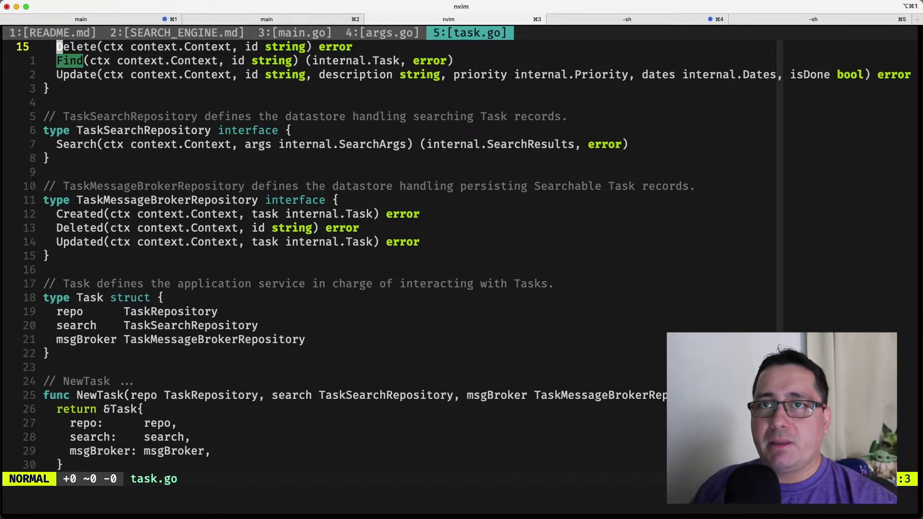
pyautogui.press('k')
pyautogui.press('k')
pyautogui.hotkey('ctrl', 'd')
pyautogui.hotkey('ctrl', 'd')
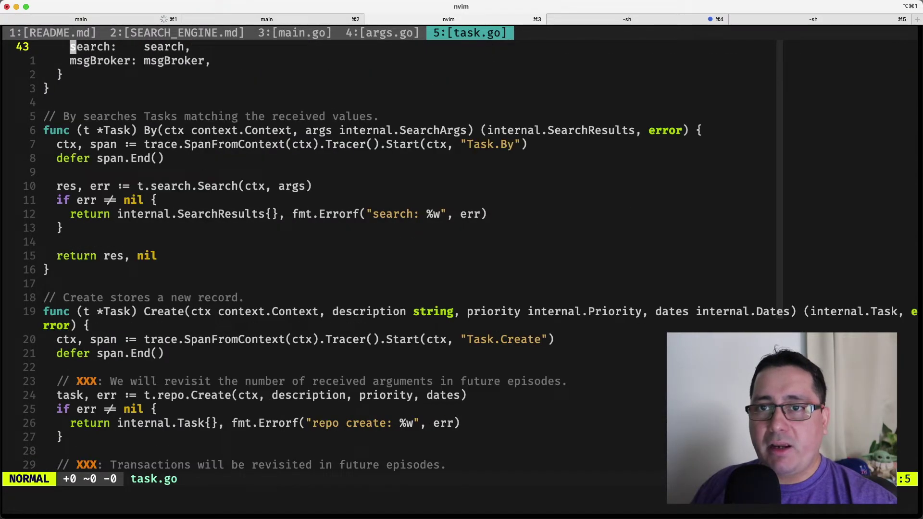
pyautogui.hotkey('ctrl', 'd')
pyautogui.hotkey('ctrl', 'd')
pyautogui.hotkey('ctrl', 'd')
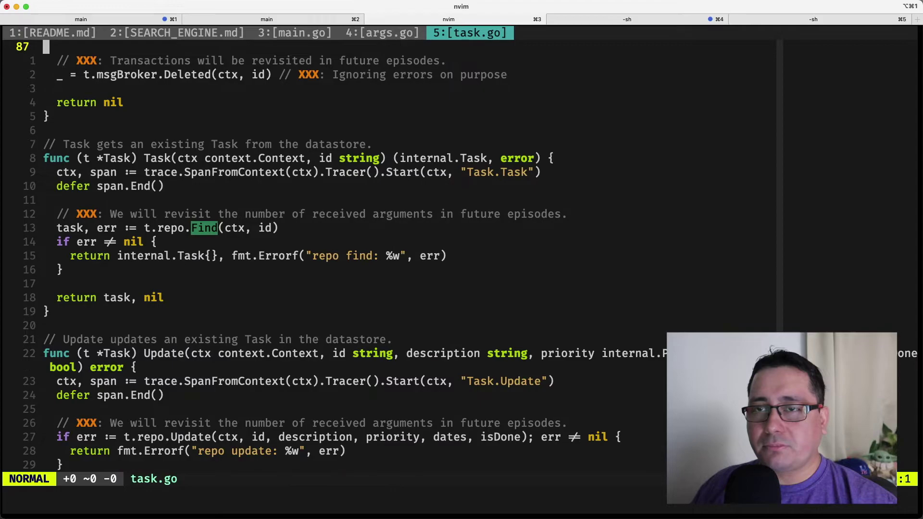
pyautogui.hotkey('ctrl', 'd')
pyautogui.hotkey('ctrl', 'd')
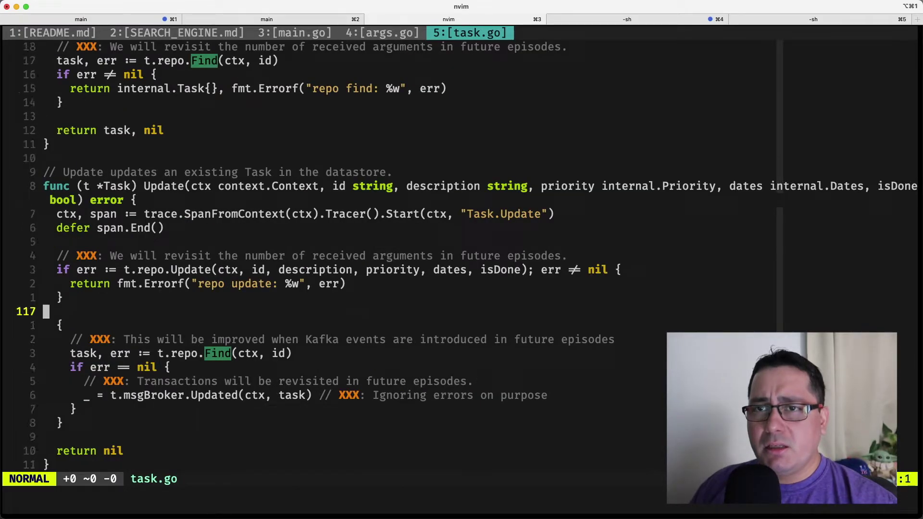
# Jump from func By's internal.SearchArgs parameter to its definition in args.go.
pyautogui.hotkey('ctrl', 'u')
pyautogui.hotkey('ctrl', 'u')
pyautogui.hotkey('ctrl', 'u')
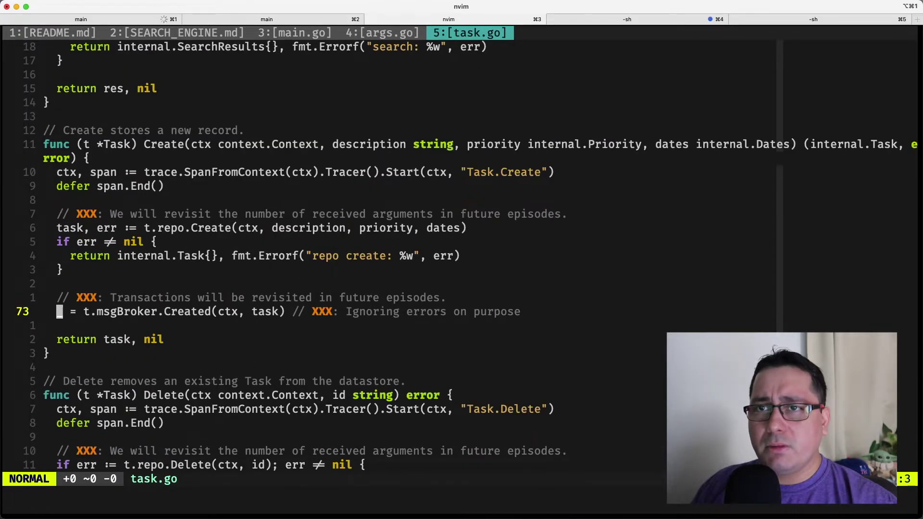
pyautogui.hotkey('ctrl', 'u')
pyautogui.press('k')
pyautogui.press('k')
pyautogui.press('k')
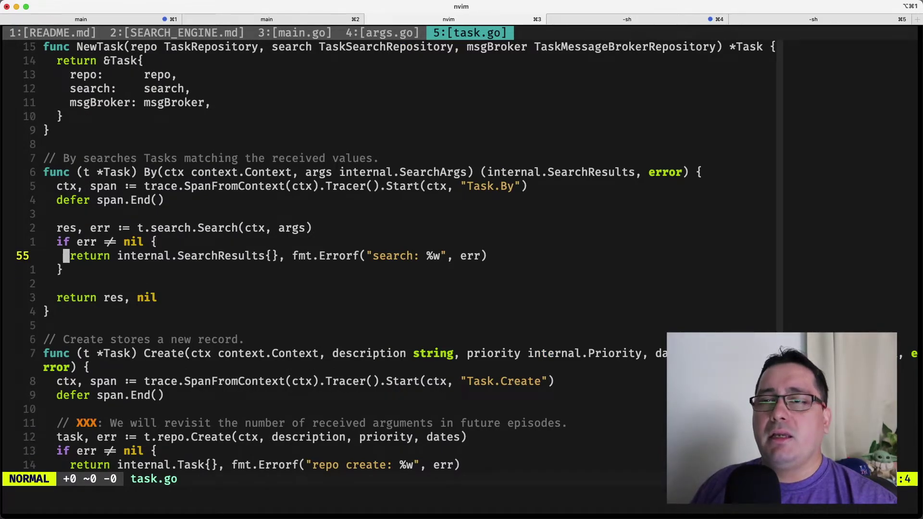
pyautogui.press('k')
pyautogui.press('k')
pyautogui.press('k')
pyautogui.press('k')
pyautogui.press('k')
pyautogui.press('k')
pyautogui.press('j')
pyautogui.press('w')
pyautogui.press('w')
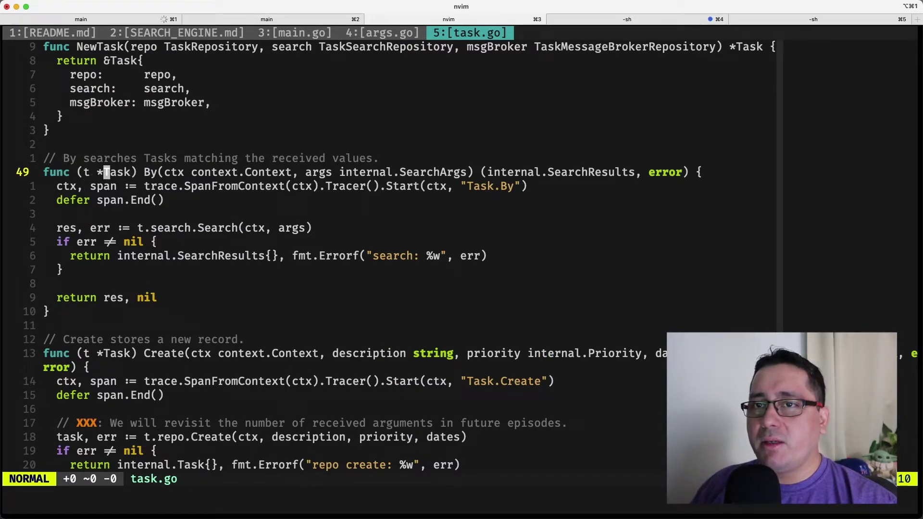
pyautogui.press('w')
pyautogui.press('w')
pyautogui.press('w')
pyautogui.press('w')
pyautogui.press('w')
pyautogui.press('w')
pyautogui.press('w')
pyautogui.press('w')
pyautogui.press('w')
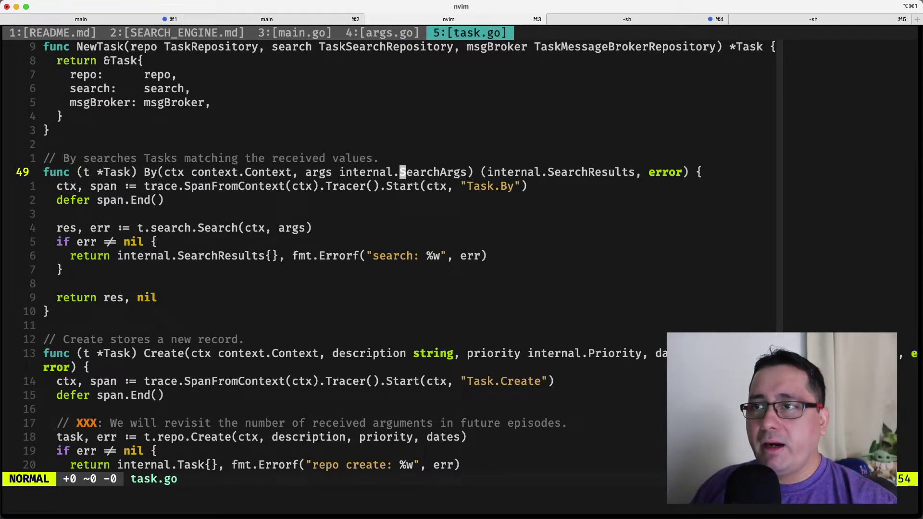
pyautogui.press('g')
pyautogui.press('d')
pyautogui.press('j')
pyautogui.press('j')
pyautogui.press('j')
pyautogui.press('j')
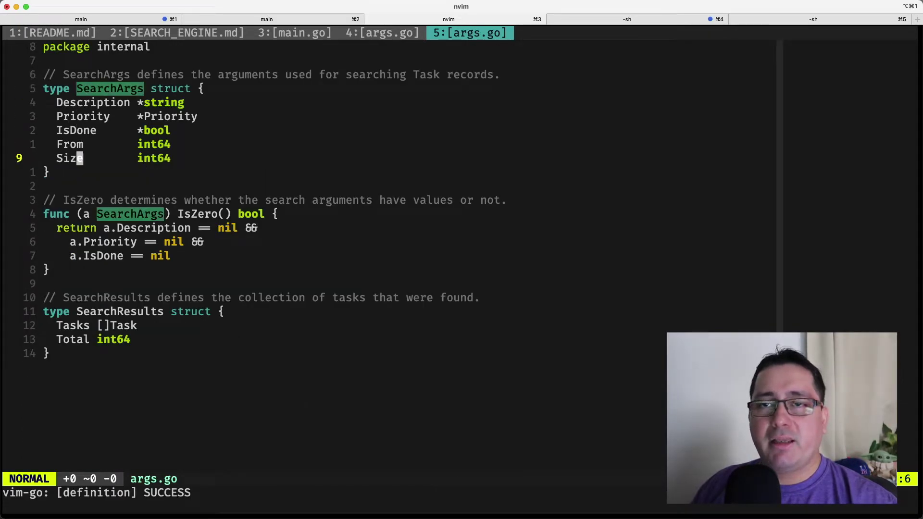
pyautogui.press('$')
pyautogui.press('v')
pyautogui.press('0')
pyautogui.press('k')
pyautogui.press('k')
pyautogui.press('k')
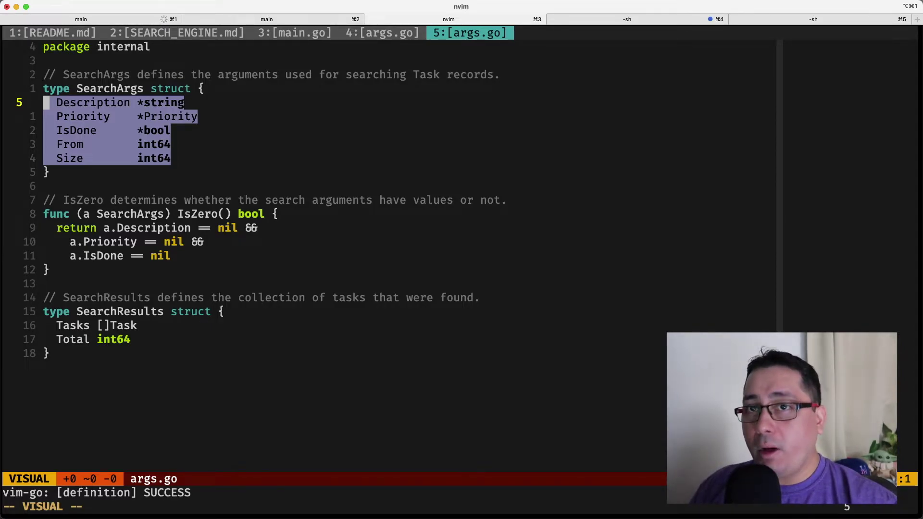
pyautogui.press('Escape')
pyautogui.hotkey('ctrl', 'o')
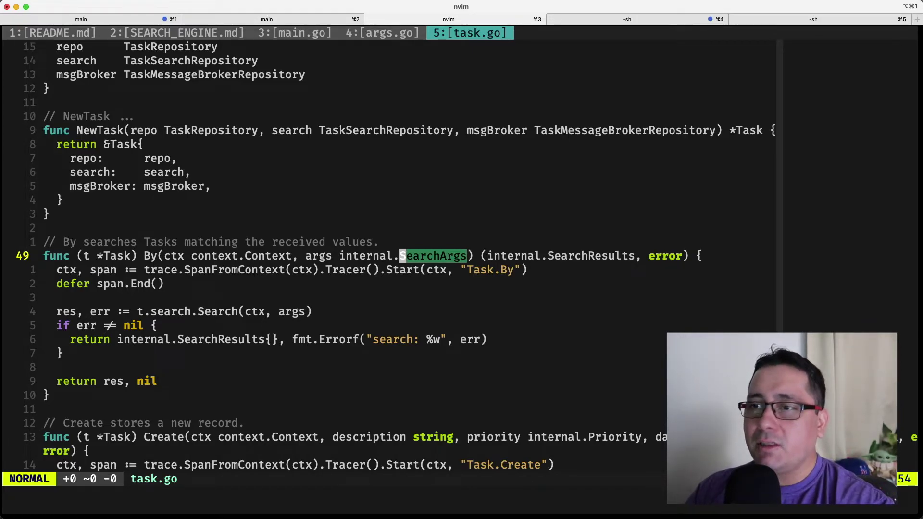
pyautogui.press('g')
pyautogui.press('d')
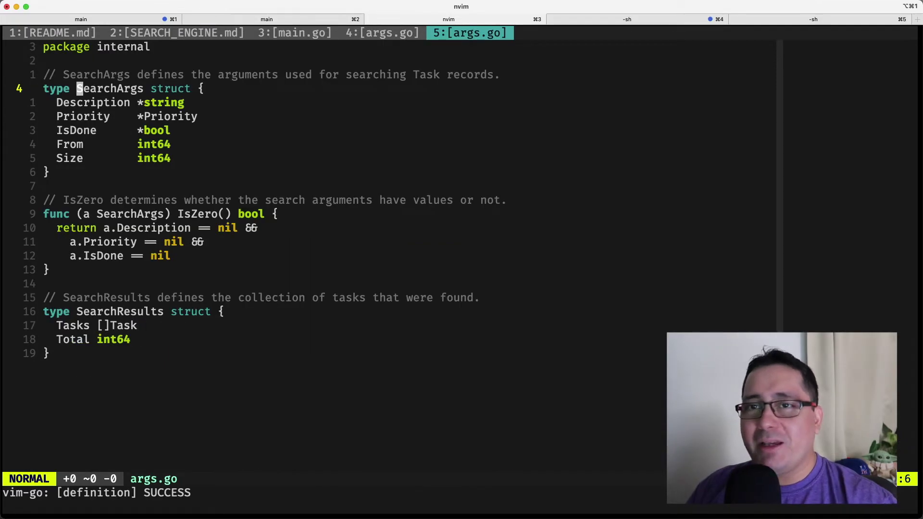
pyautogui.press('j')
pyautogui.press('j')
pyautogui.press('j')
pyautogui.press('j')
pyautogui.press('j')
pyautogui.press('V')
pyautogui.press('k')
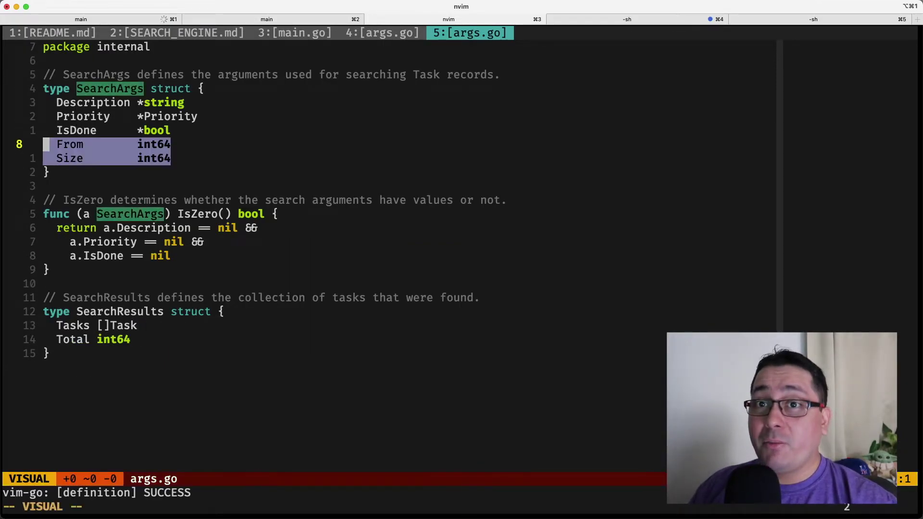
pyautogui.press('k')
pyautogui.press('k')
pyautogui.press('k')
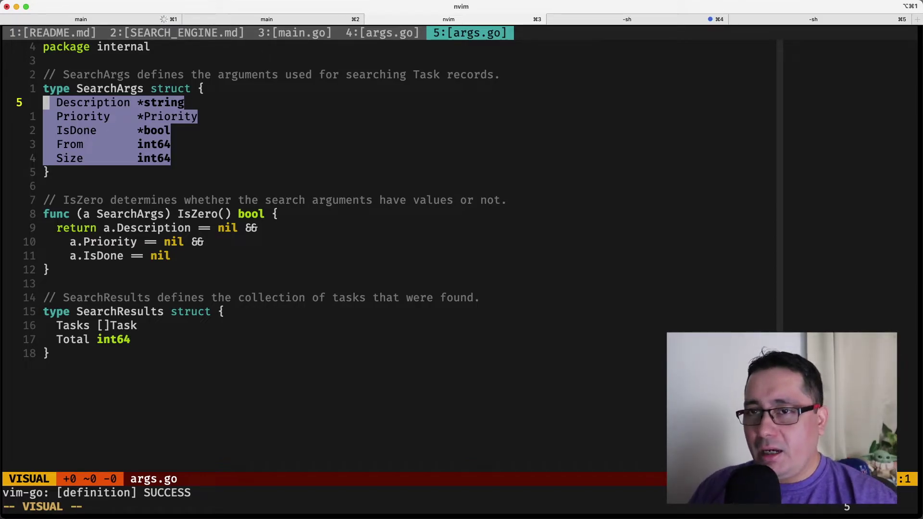
pyautogui.press('Escape')
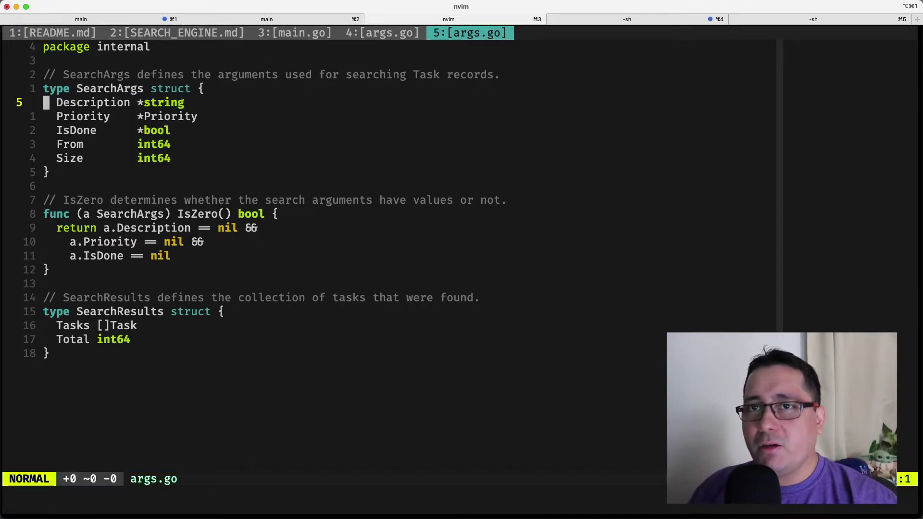
pyautogui.hotkey('ctrl', 'o')
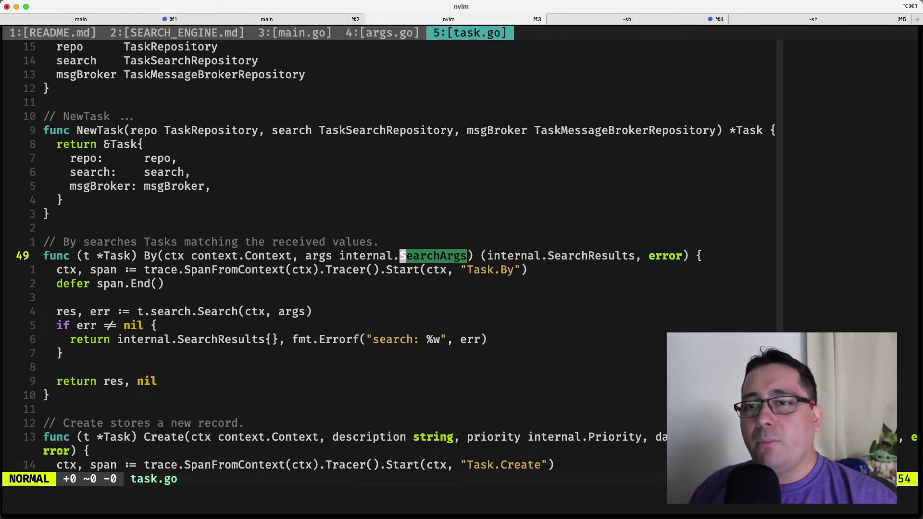
pyautogui.hotkey('ctrl', 'i')
# Open the Elasticsearch task.go in a new tab and scroll to its Search function.
pyautogui.hotkey('ctrl', 'p')
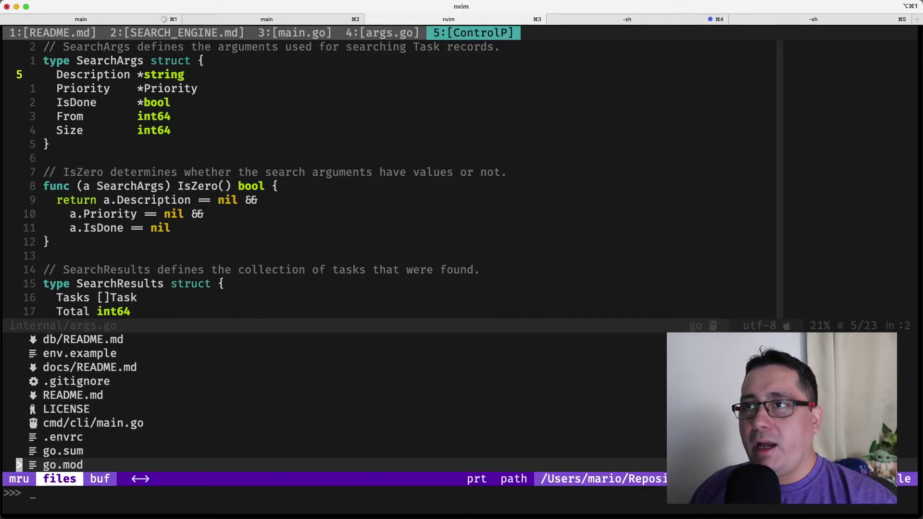
pyautogui.write('elastichsta')
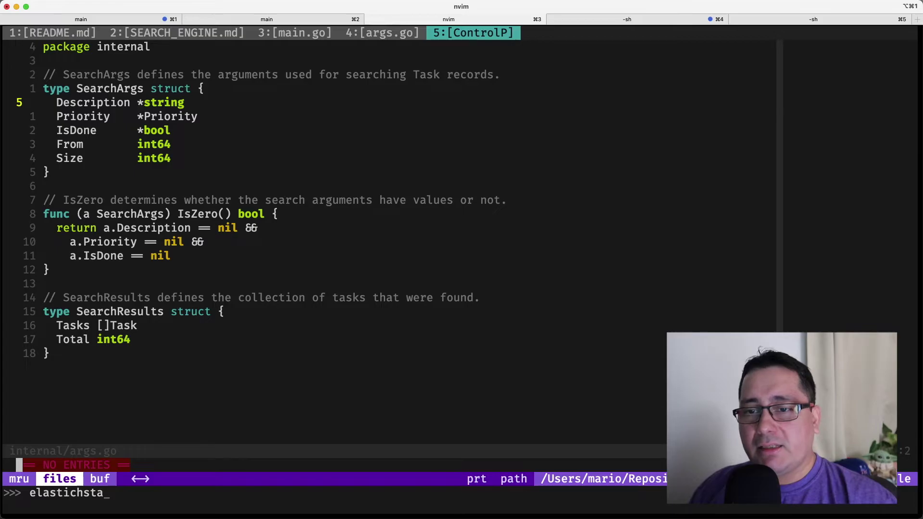
pyautogui.press('BackSpace')
pyautogui.press('BackSpace')
pyautogui.press('Return')
pyautogui.hotkey('ctrl', 'd')
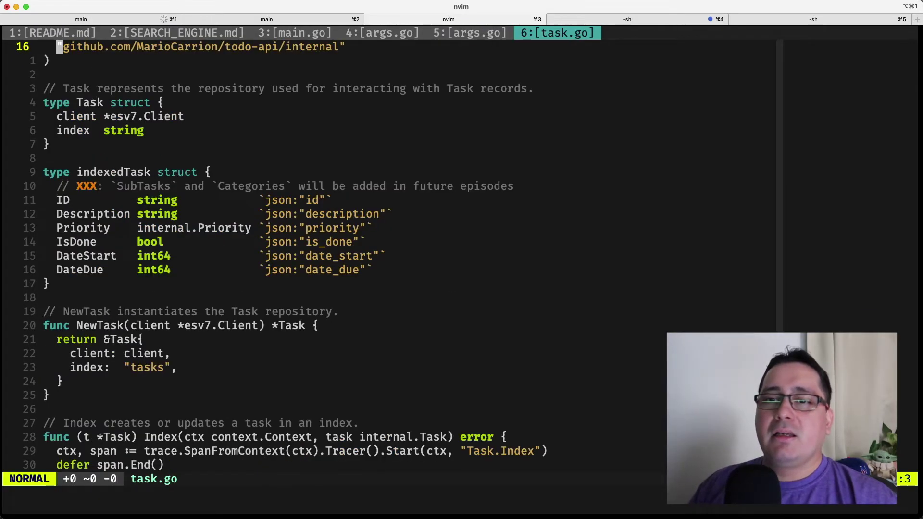
pyautogui.hotkey('ctrl', 'd')
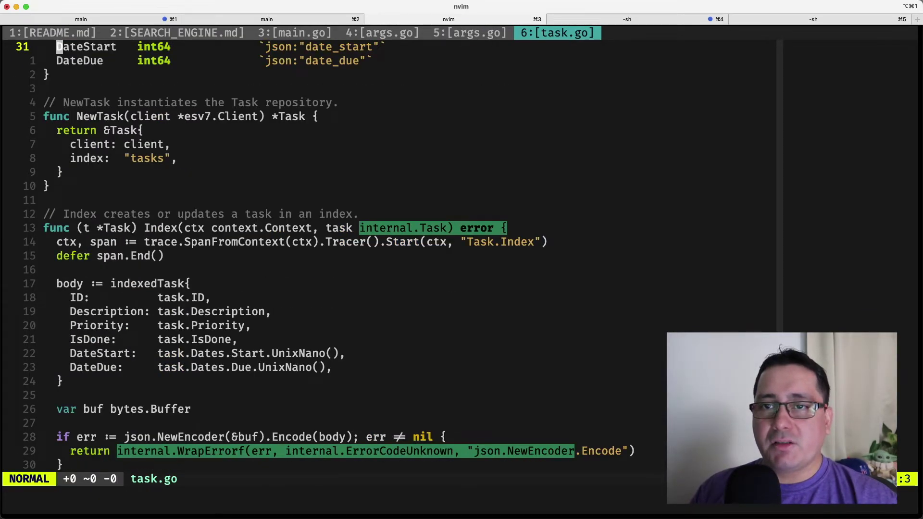
pyautogui.hotkey('ctrl', 'd')
pyautogui.hotkey('ctrl', 'd')
pyautogui.hotkey('ctrl', 'd')
pyautogui.hotkey('ctrl', 'd')
pyautogui.hotkey('ctrl', 'd')
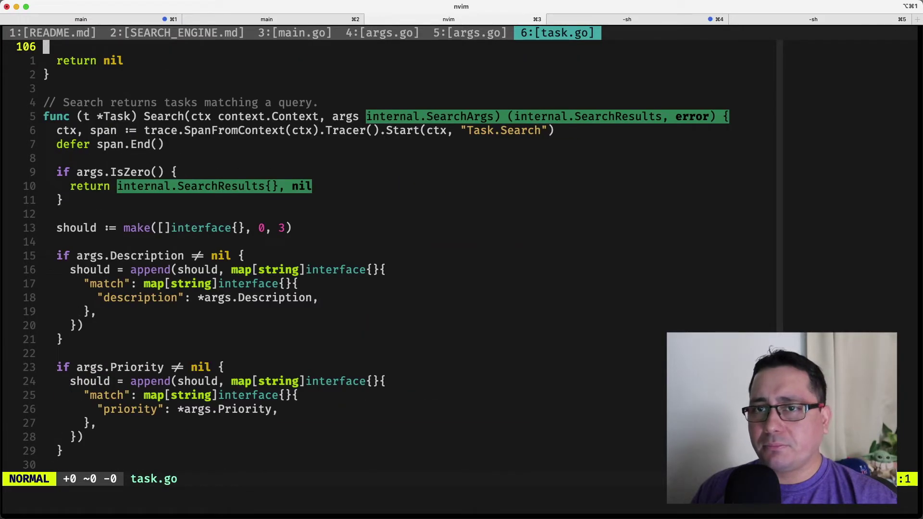
pyautogui.hotkey('ctrl', 'd')
pyautogui.hotkey('ctrl', 'd')
pyautogui.hotkey('ctrl', 'd')
# Highlight the query's sort block ordering by score and then id.
pyautogui.press('g')
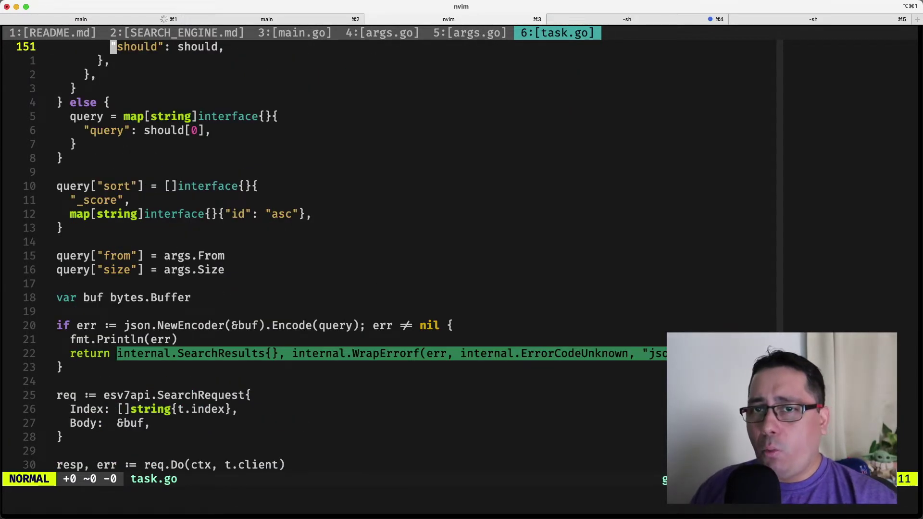
pyautogui.press('1')
pyautogui.press('4')
pyautogui.press('j')
pyautogui.press('k')
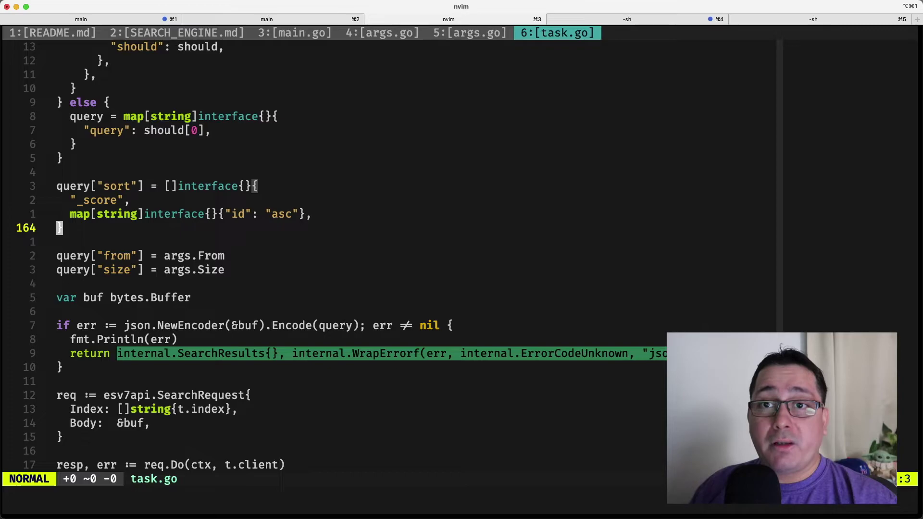
pyautogui.press('v')
pyautogui.press('%')
pyautogui.press('0')
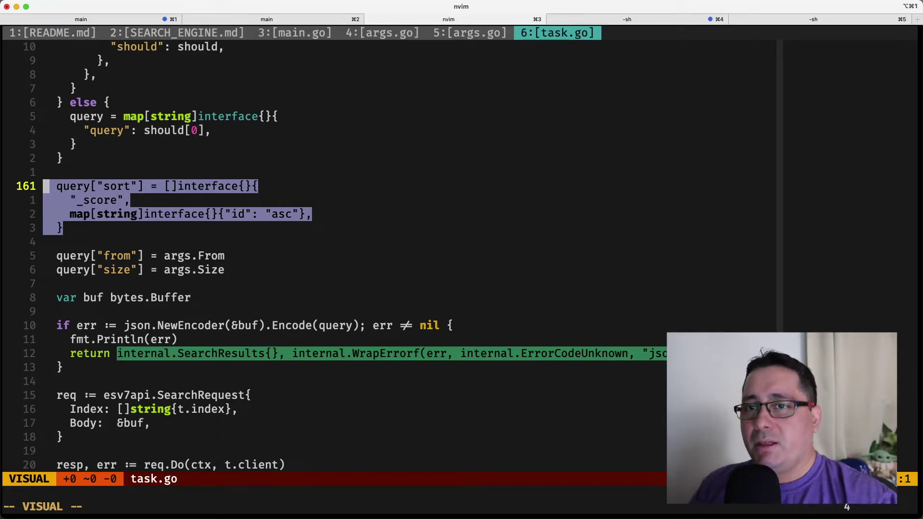
pyautogui.press('Escape')
# Highlight the from and size paging lines below the sort block.
pyautogui.press('j')
pyautogui.press('j')
pyautogui.press('j')
pyautogui.press('j')
pyautogui.press('j')
pyautogui.press('v')
pyautogui.press('j')
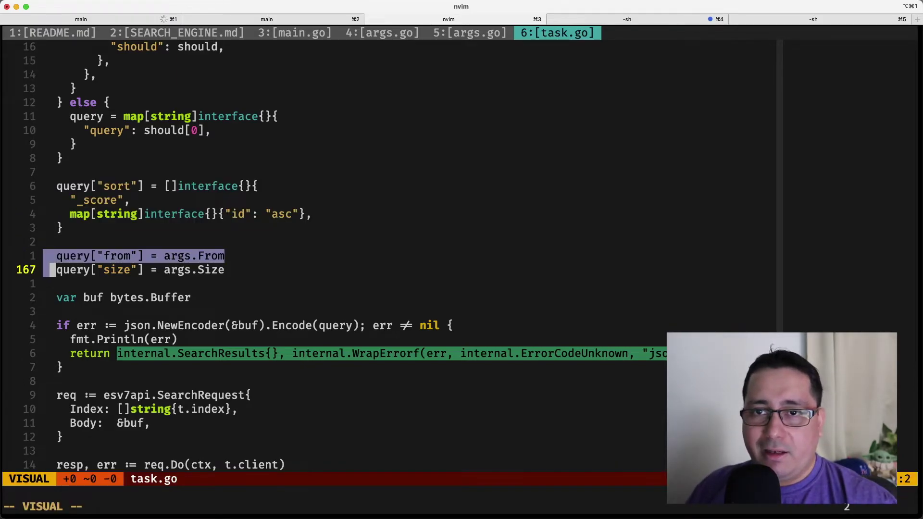
pyautogui.press('$')
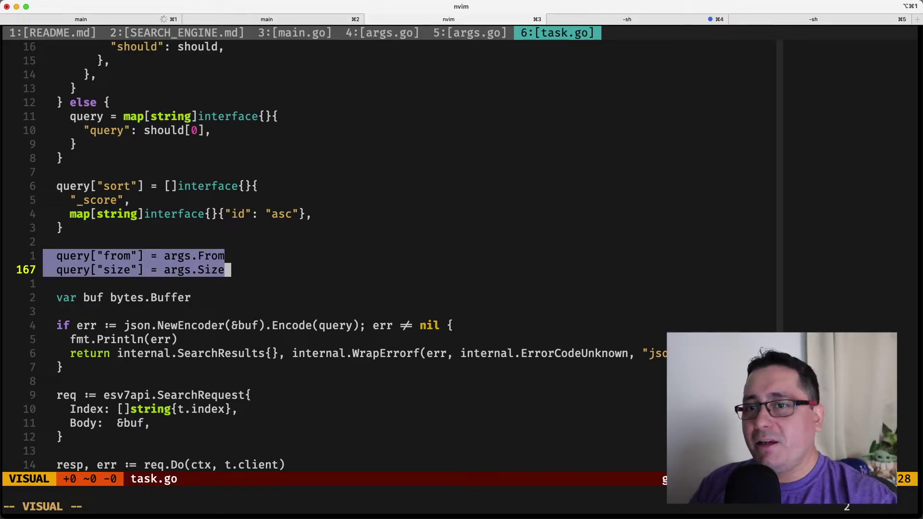
pyautogui.press('Escape')
pyautogui.hotkey('ctrl', 'd')
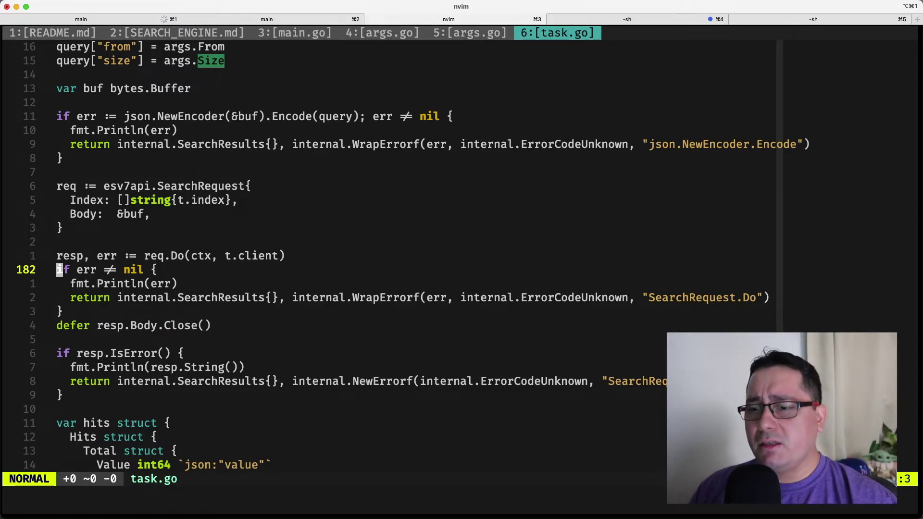
# Switch to tab 2 to show the SEARCH_ENGINE.md notes.
pyautogui.press('2')
pyautogui.press('g')
pyautogui.press('t')
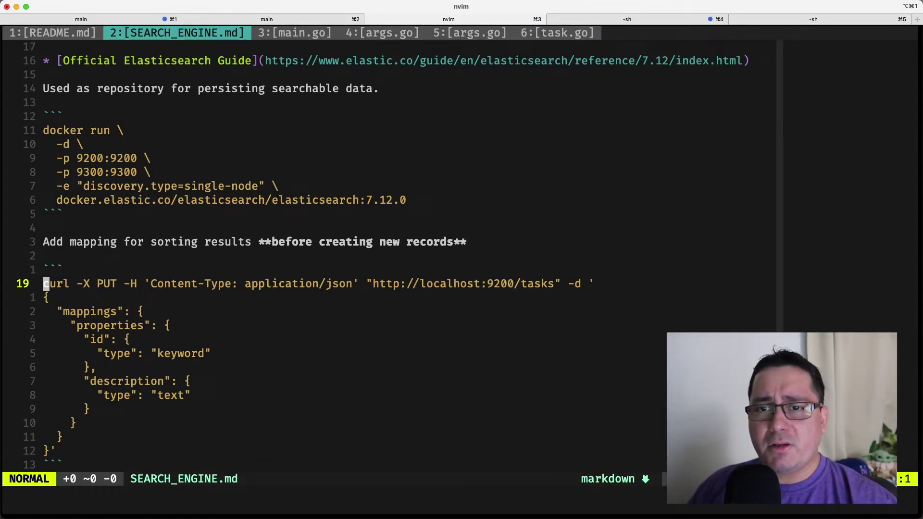
# Highlight the curl line at the top of the mapping code fence in SEARCH_ENGINE.md.
pyautogui.press('v')
pyautogui.press('k')
pyautogui.press('k')
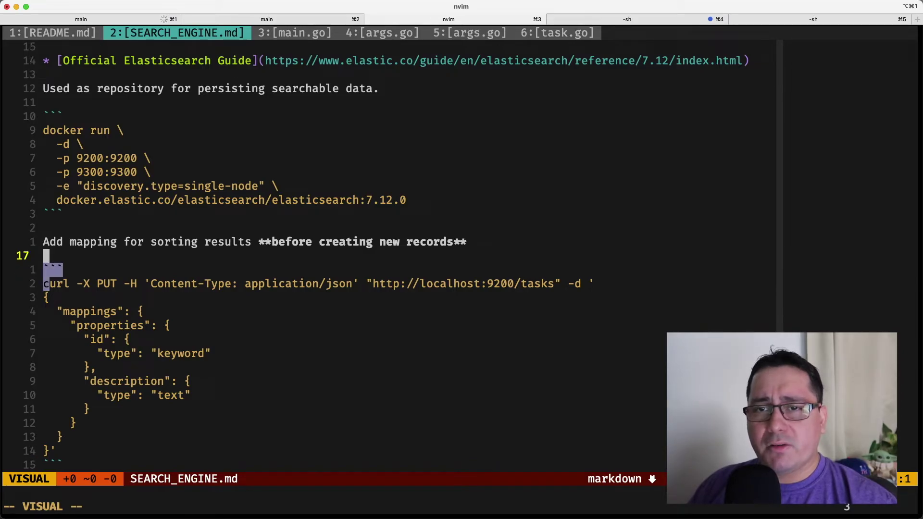
pyautogui.press('j')
pyautogui.press('j')
pyautogui.press('Escape')
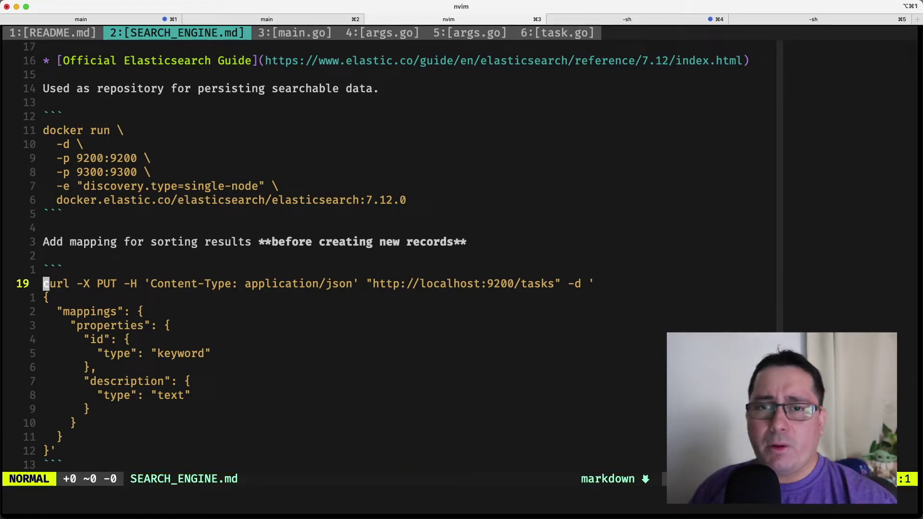
# Highlight the whole curl PUT mapping command, then switch to main.go.
pyautogui.press('v')
pyautogui.press('1')
pyautogui.press('1')
pyautogui.press('j')
pyautogui.press('j')
pyautogui.press('$')
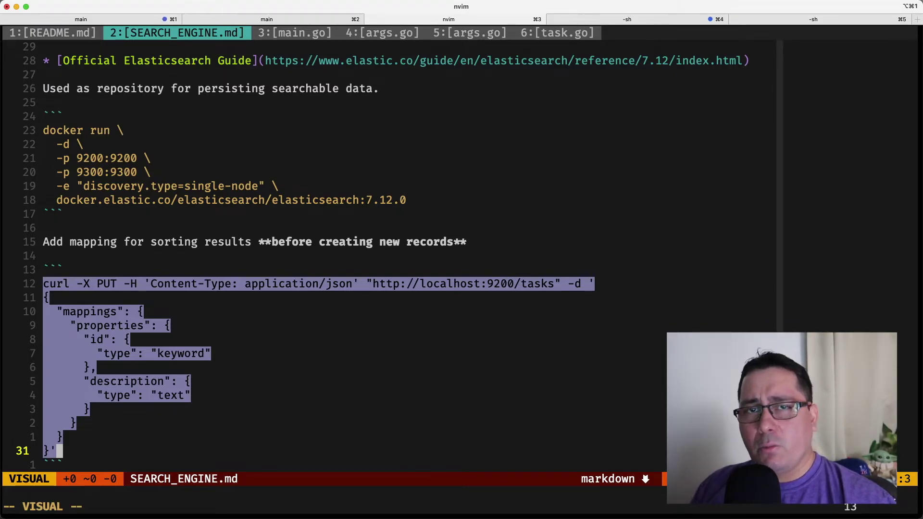
pyautogui.press('Escape')
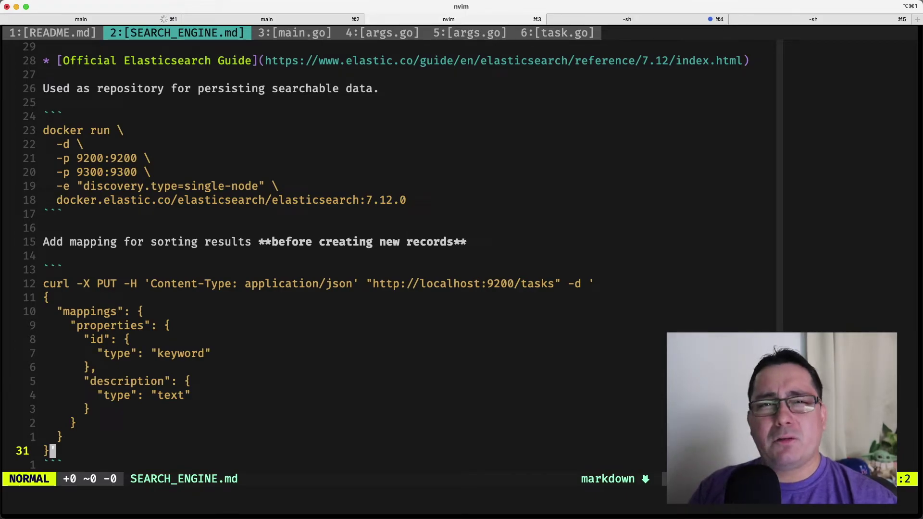
pyautogui.press('Tab')
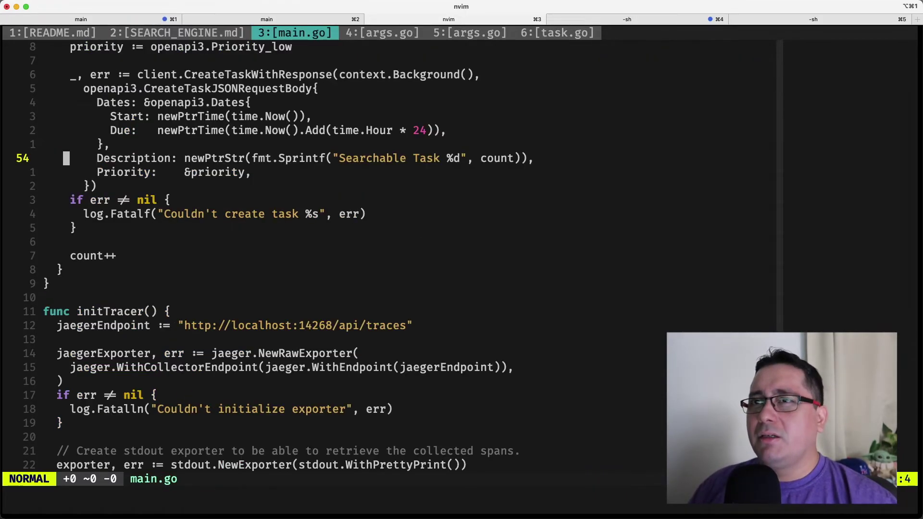
# Execute the SearchTask request with description 'task' and no is_done or priority fields.
pyautogui.press('super+Tab')
pyautogui.press('super+Tab')
pyautogui.press('super+Tab')
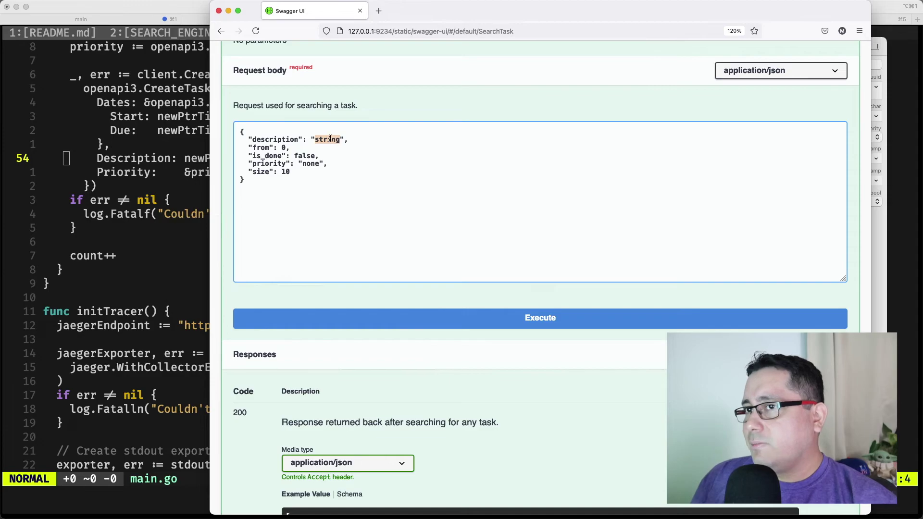
pyautogui.scroll(1, 327, 170)
pyautogui.write('task')
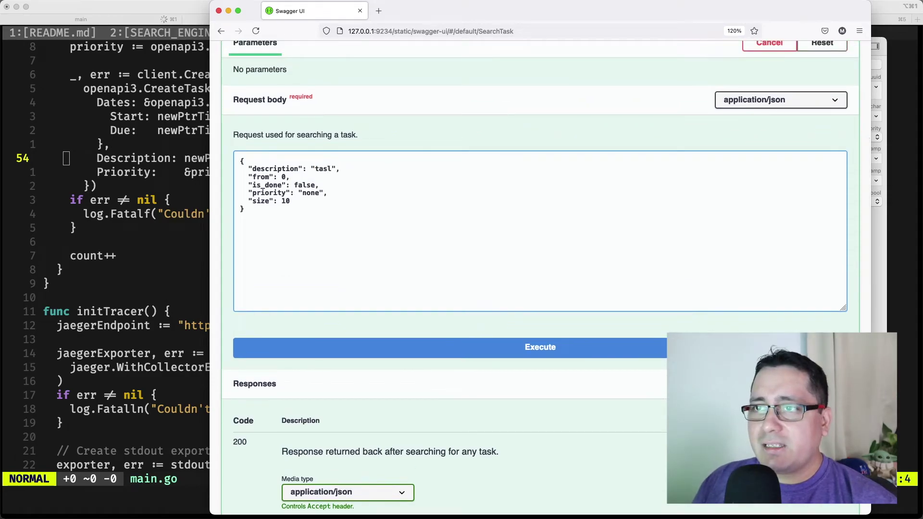
pyautogui.press('BackSpace')
pyautogui.write('l')
pyautogui.press('BackSpace')
pyautogui.write('k')
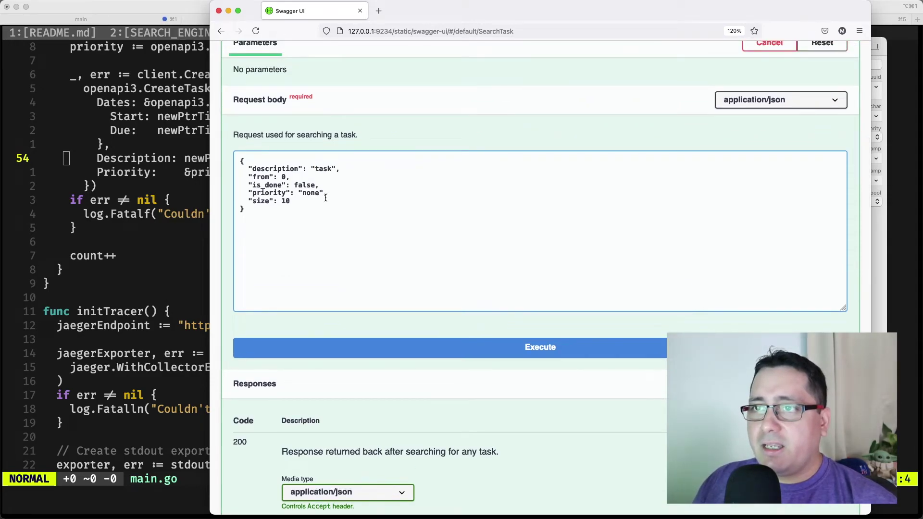
pyautogui.moveTo(345, 187)
pyautogui.mouseDown()
pyautogui.moveTo(233, 186)
pyautogui.moveTo(328, 193)
pyautogui.mouseUp()
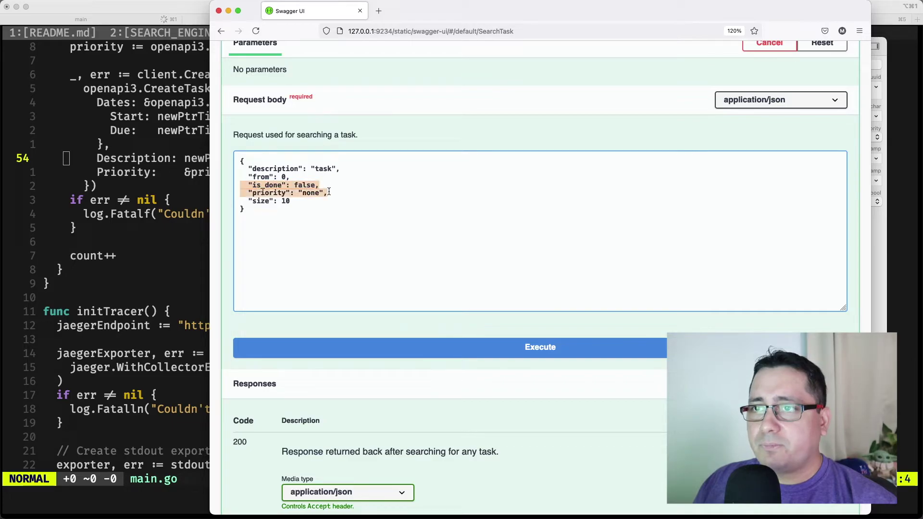
pyautogui.press('BackSpace')
pyautogui.press('BackSpace')
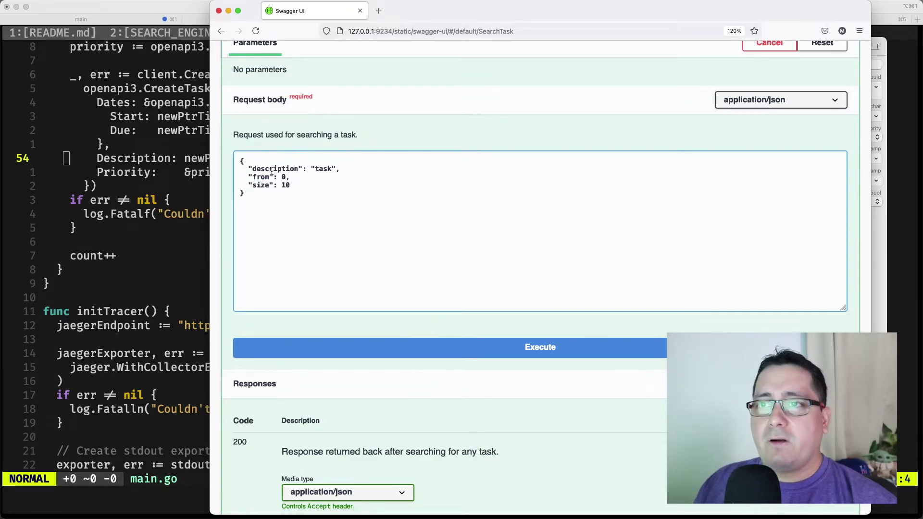
pyautogui.click(509, 350)
pyautogui.scroll(-5, 255, 325)
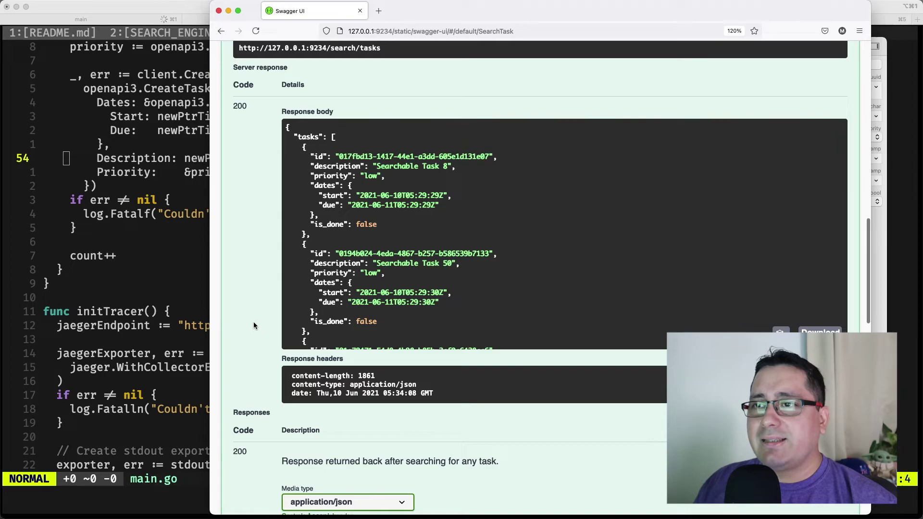
pyautogui.scroll(2, 253, 325)
pyautogui.moveTo(340, 207); pyautogui.dragTo(496, 209)
pyautogui.press('super+Tab')
# Cycle Neovim's tabs in the terminal until the Elasticsearch task.go is shown.
pyautogui.click(207, 224)
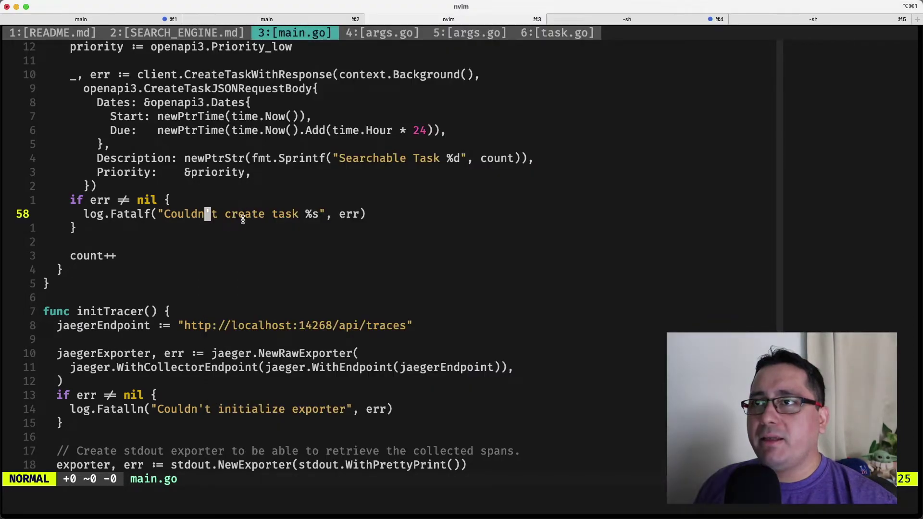
pyautogui.press('g')
pyautogui.press('t')
pyautogui.press('g')
pyautogui.press('t')
pyautogui.press('g')
pyautogui.press('t')
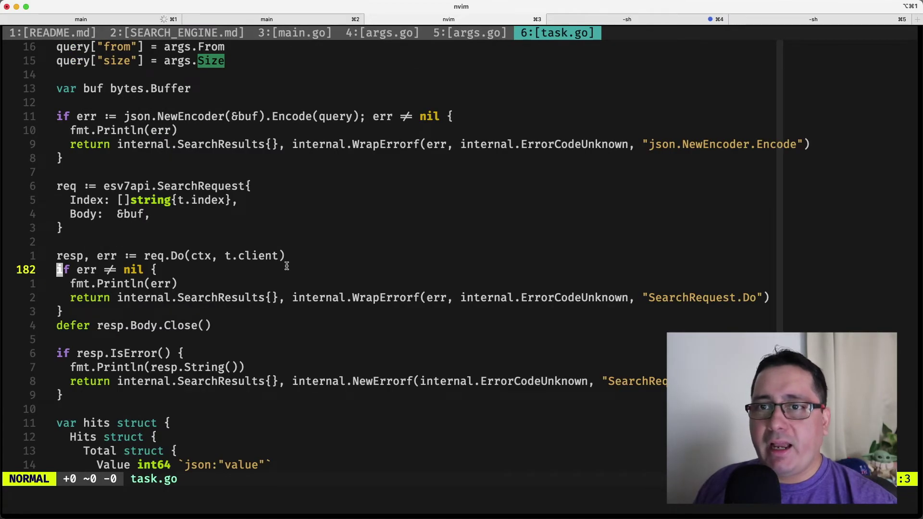
pyautogui.scroll(3, 282, 264)
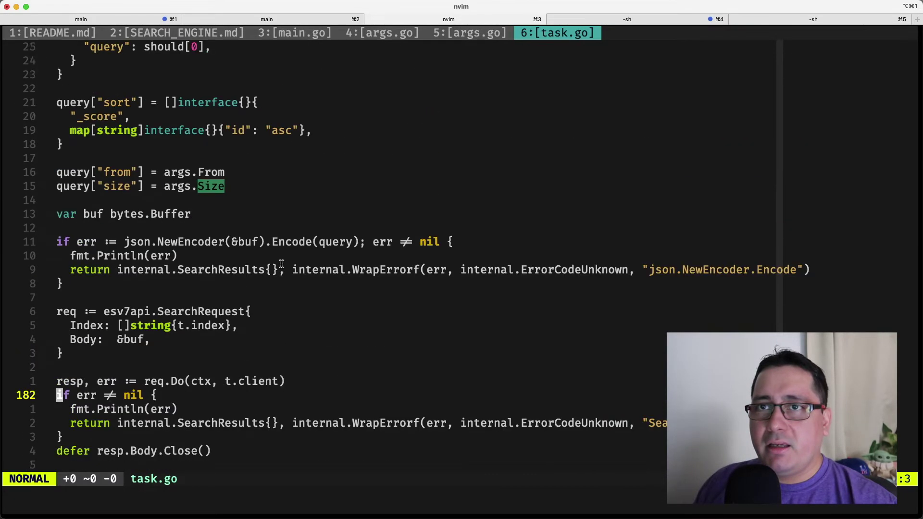
pyautogui.scroll(1, 237, 209)
# Select the query["sort"] block ordering by score then id ascending.
pyautogui.click(329, 176)
pyautogui.press('j')
pyautogui.press('v')
pyautogui.press('k')
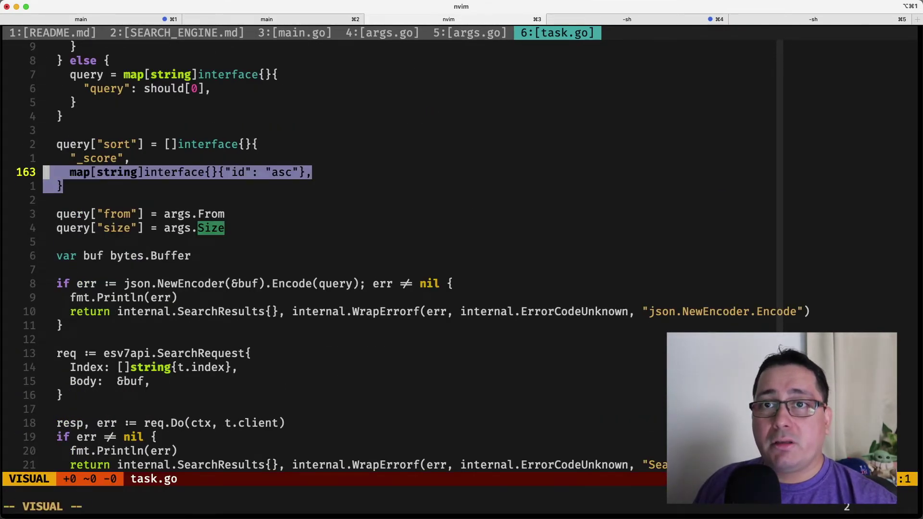
pyautogui.press('k')
pyautogui.press('k')
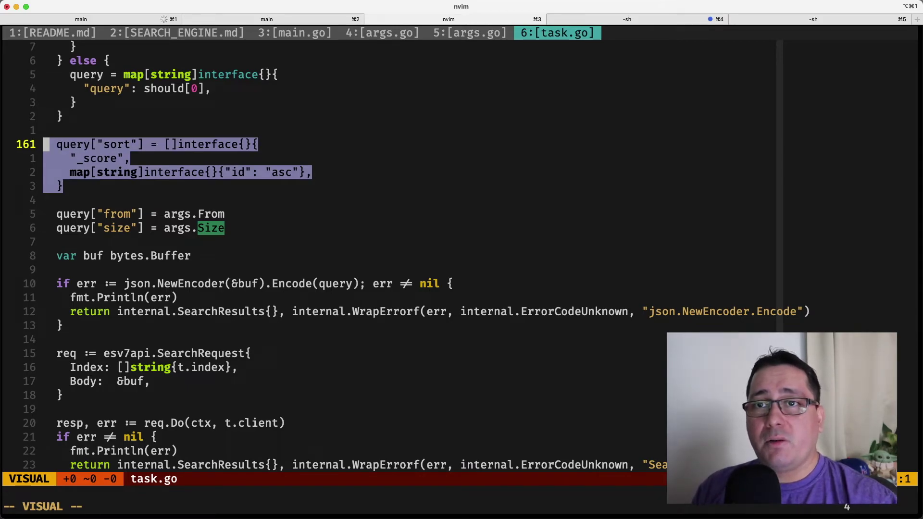
pyautogui.press('Escape')
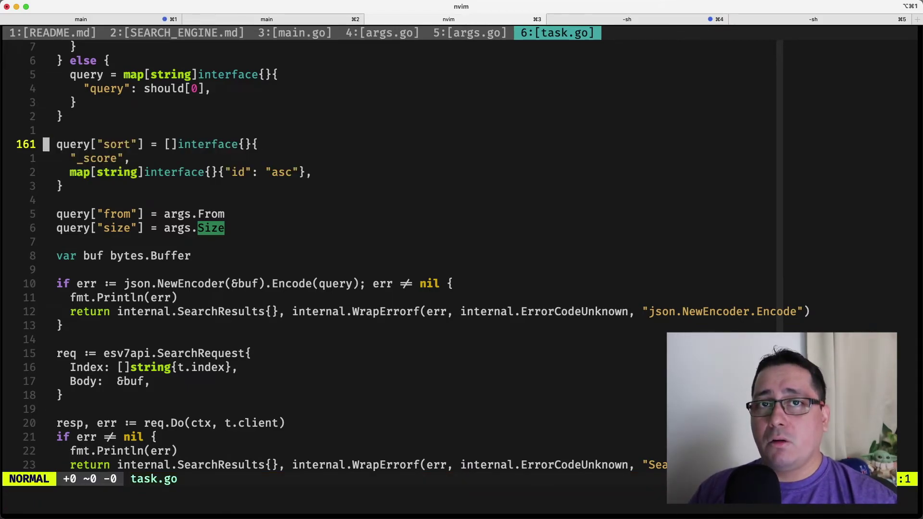
pyautogui.press('super+Tab')
pyautogui.press('super+Tab')
pyautogui.press('super+Tab')
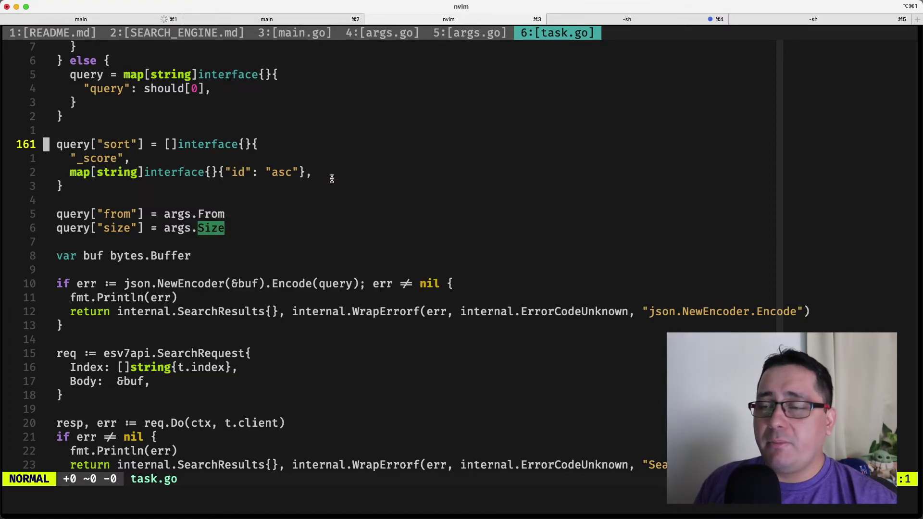
pyautogui.press('super+Tab')
pyautogui.press('super+Tab')
pyautogui.scroll(3, 371, 134)
pyautogui.scroll(3, 373, 142)
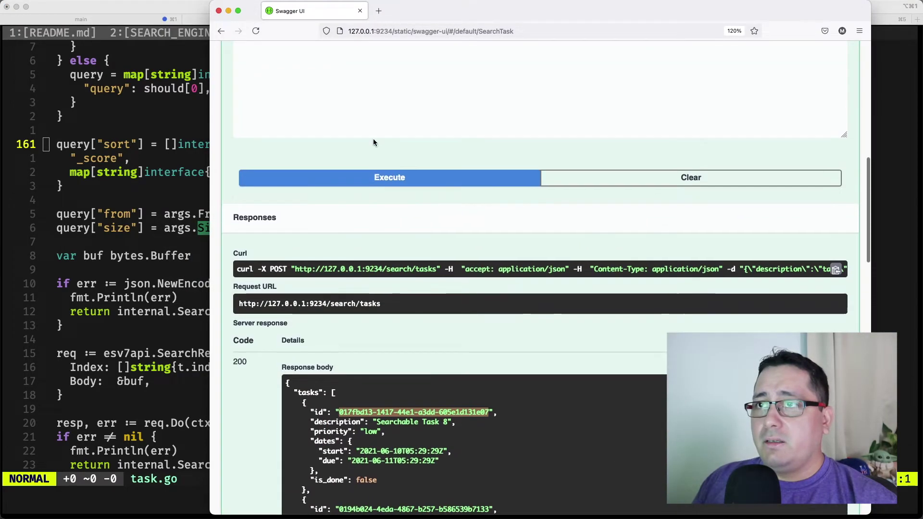
pyautogui.scroll(5, 373, 142)
pyautogui.scroll(-1, 339, 278)
# Select 'task' in the request body, then highlight the id ascending sort line in task.go.
pyautogui.doubleClick(321, 235)
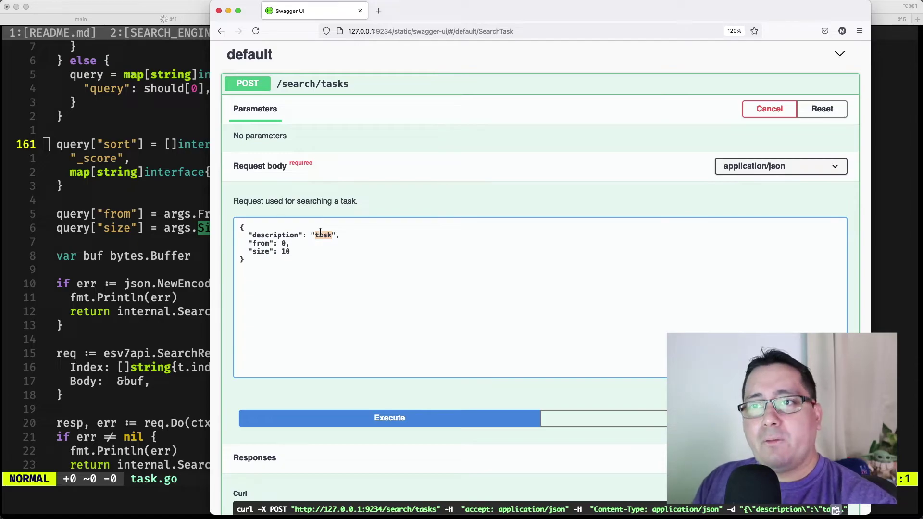
pyautogui.press('super+Tab')
pyautogui.press('j')
pyautogui.press('j')
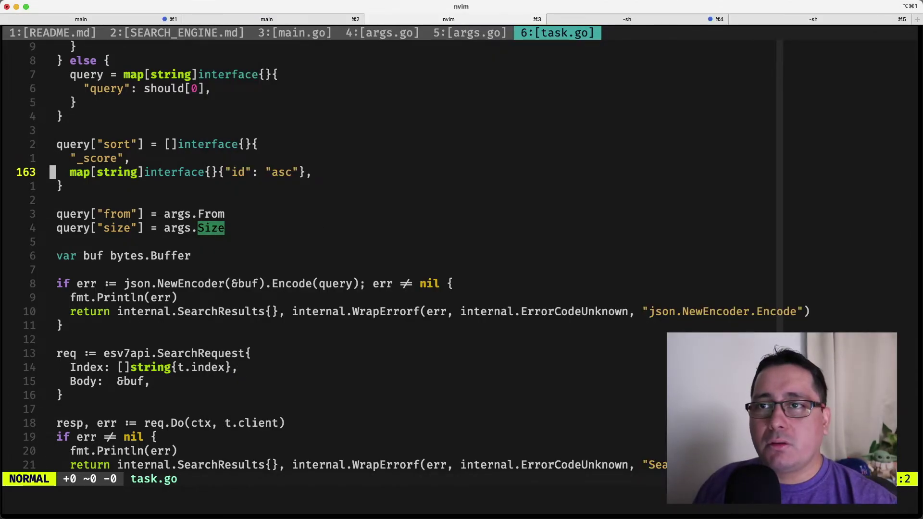
pyautogui.press('V')
pyautogui.press('super+Tab')
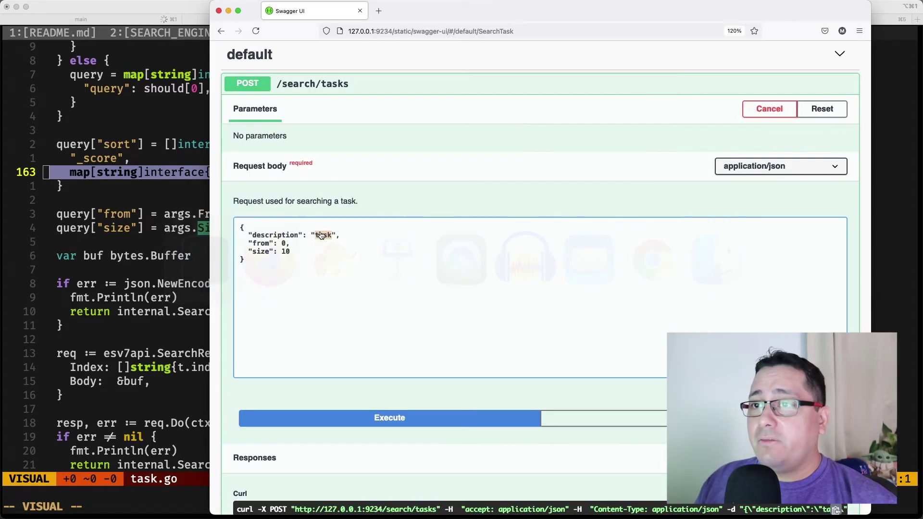
pyautogui.scroll(-10, 349, 258)
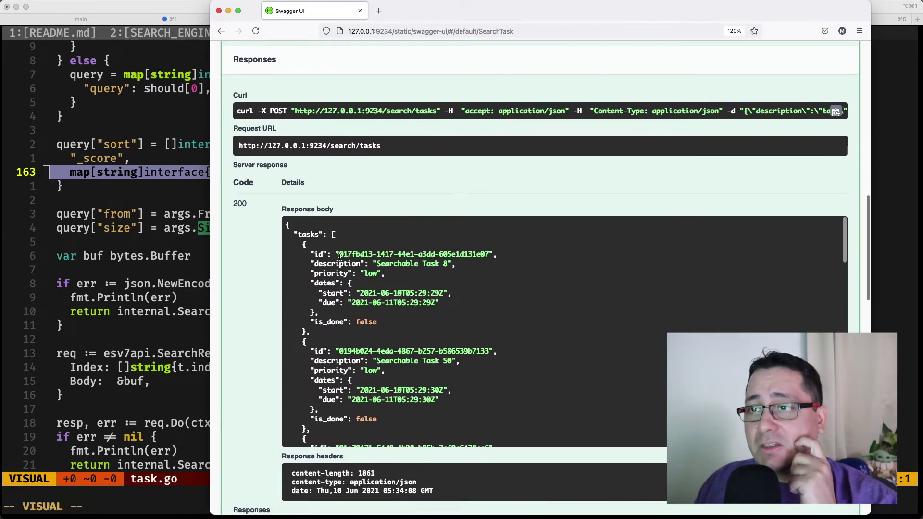
pyautogui.moveTo(340, 254); pyautogui.dragTo(394, 255)
pyautogui.moveTo(336, 351); pyautogui.dragTo(364, 352)
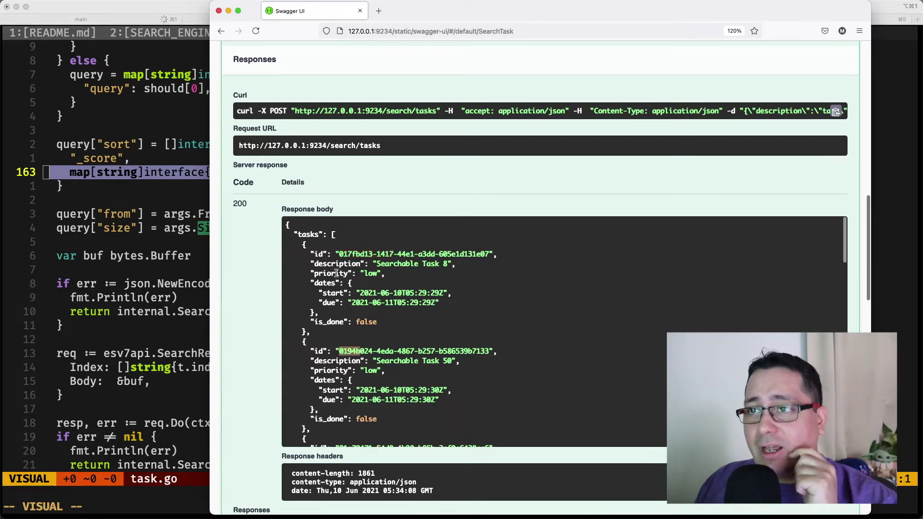
pyautogui.scroll(-2, 363, 377)
pyautogui.scroll(5, 362, 377)
pyautogui.scroll(5, 362, 378)
pyautogui.scroll(5, 262, 349)
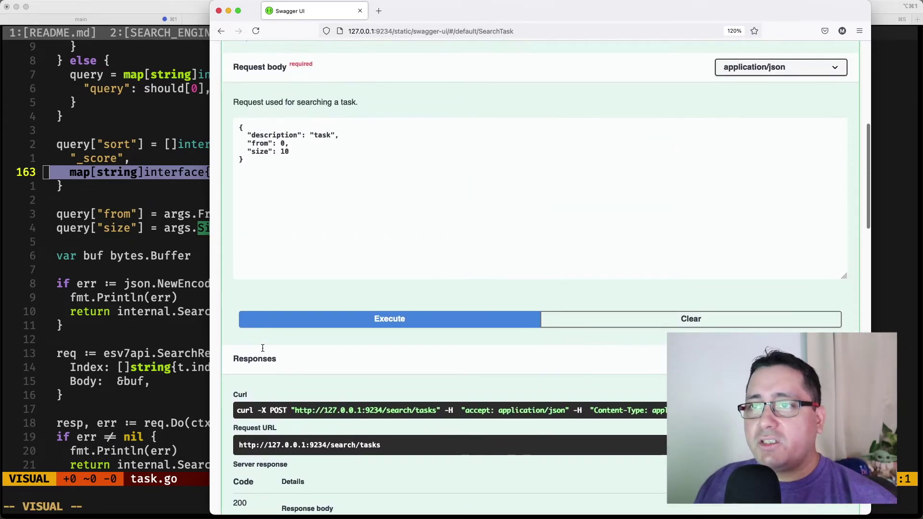
# Execute the task search again with from 5 and size 5.
pyautogui.click(286, 157)
pyautogui.press('BackSpace')
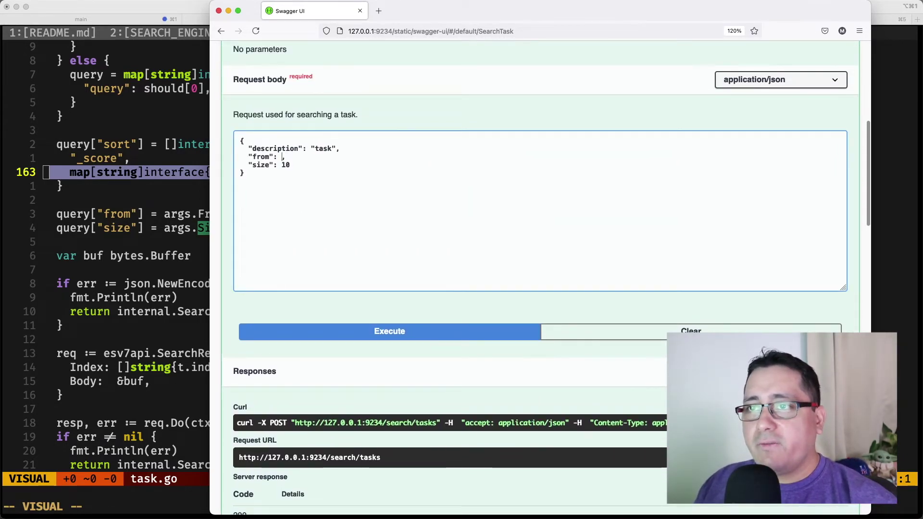
pyautogui.write('5')
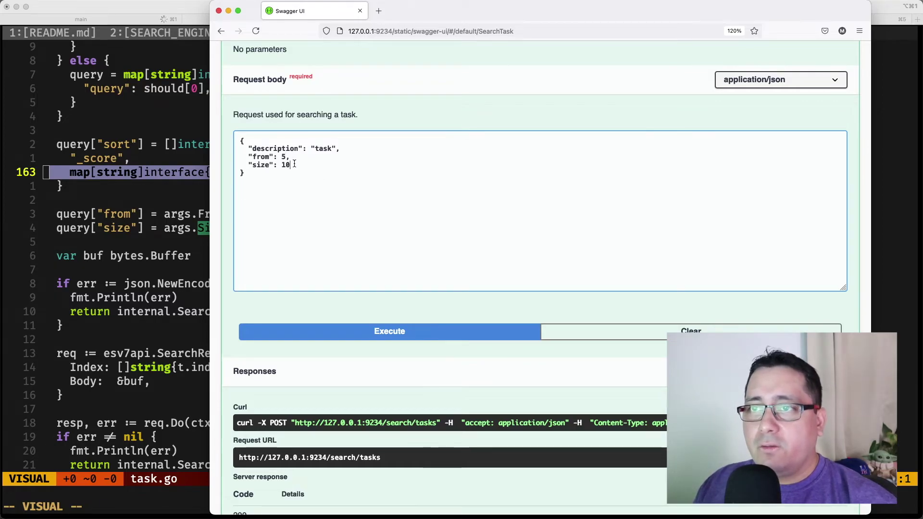
pyautogui.press('BackSpace')
pyautogui.press('BackSpace')
pyautogui.write('5')
pyautogui.click(368, 332)
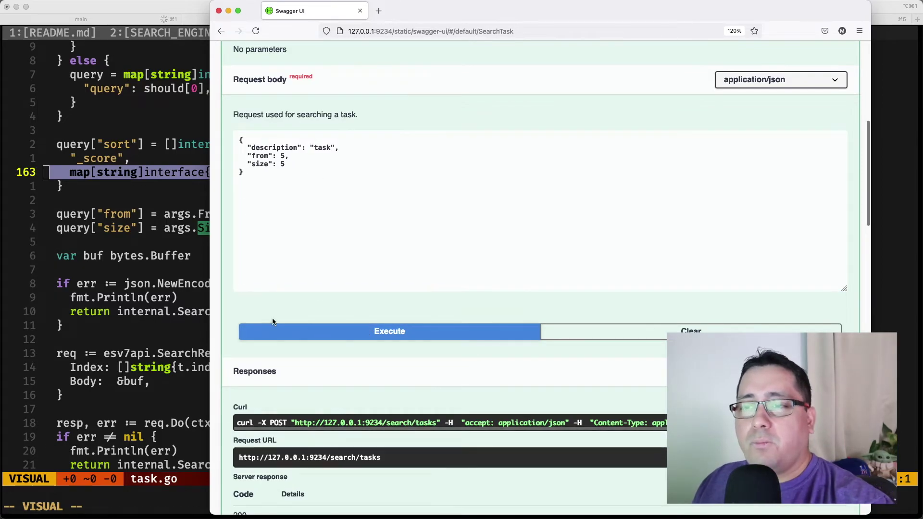
pyautogui.scroll(-5, 368, 332)
pyautogui.scroll(-2, 353, 325)
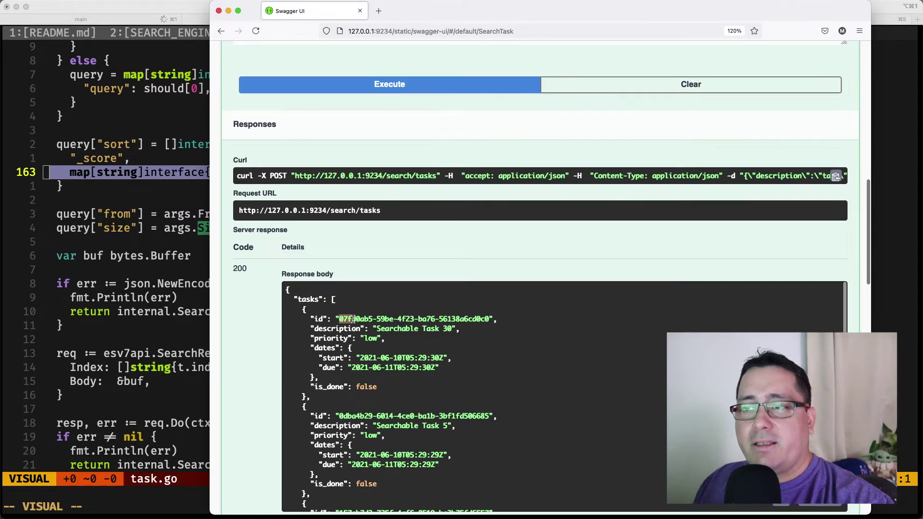
pyautogui.scroll(-2, 353, 319)
pyautogui.scroll(1, 357, 325)
pyautogui.scroll(-3, 364, 336)
pyautogui.scroll(-1, 373, 351)
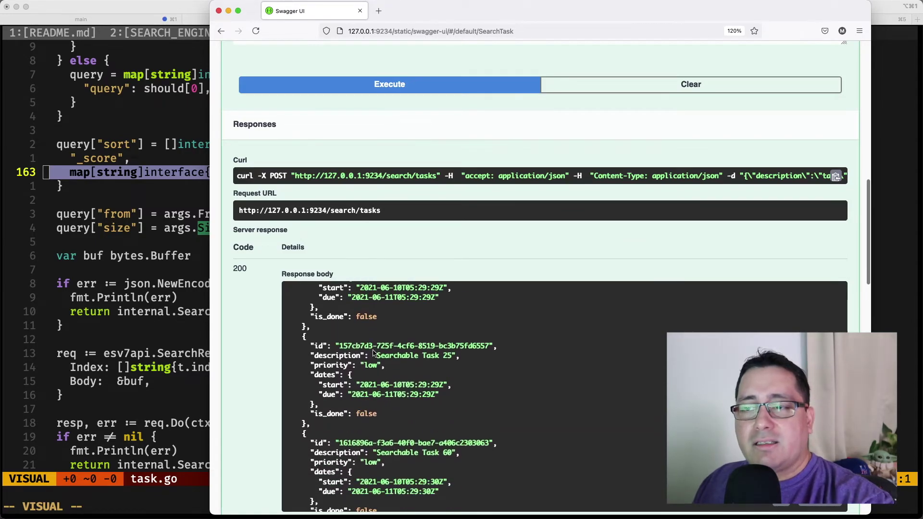
pyautogui.scroll(-1, 373, 351)
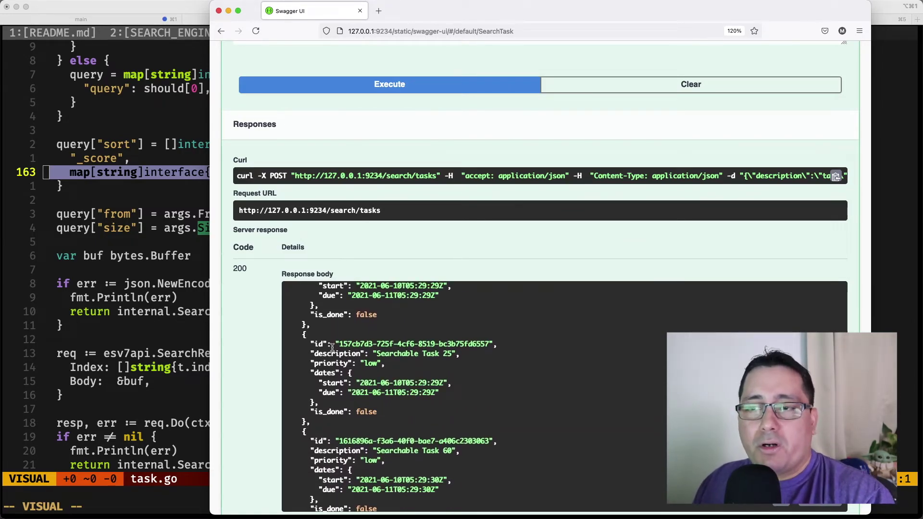